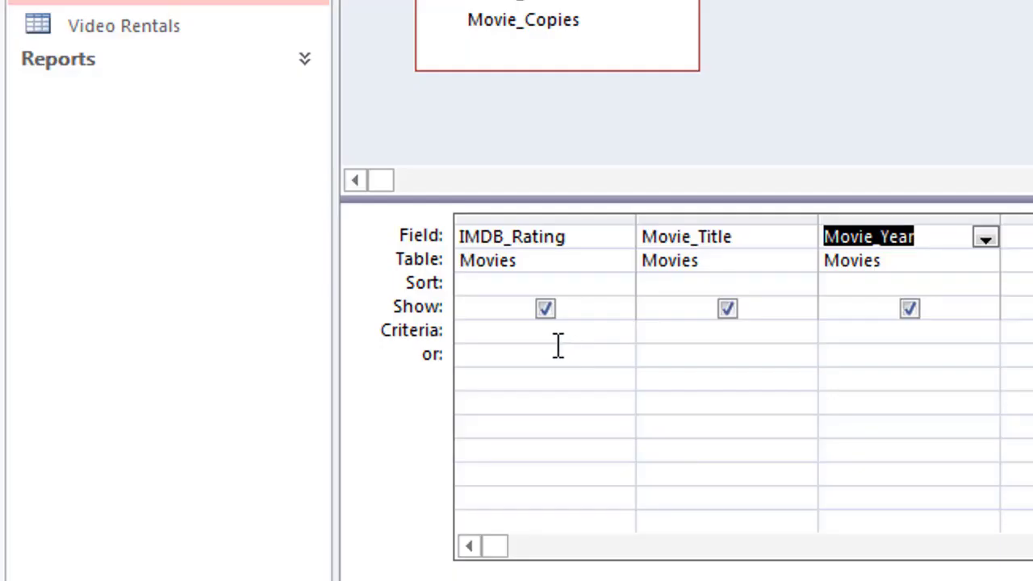
# Enter >8.3 as the IMDB_Rating criterion and run the query to list matching movies.
pyautogui.click(558, 331)
pyautogui.write('>8.3')
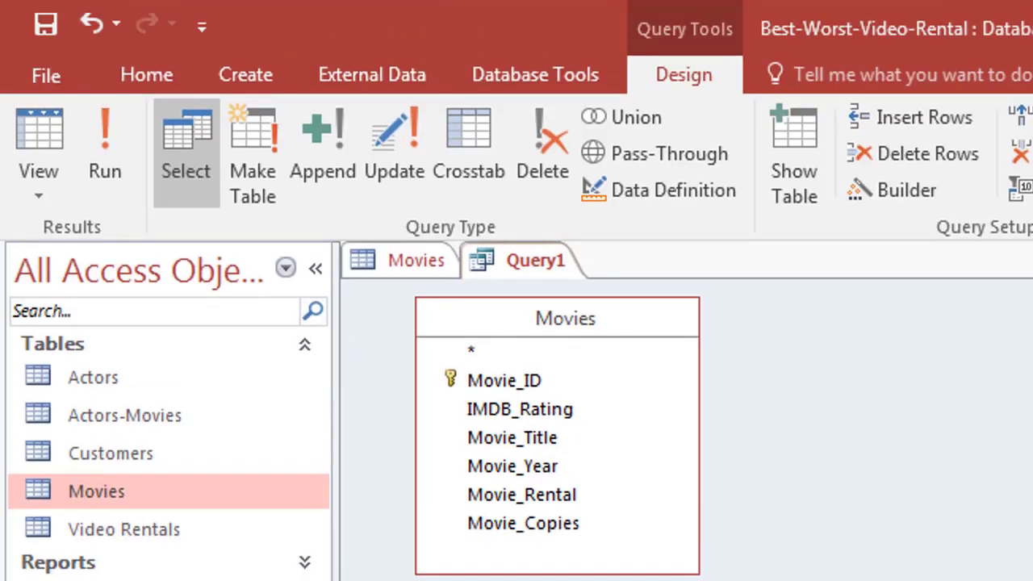
pyautogui.click(105, 158)
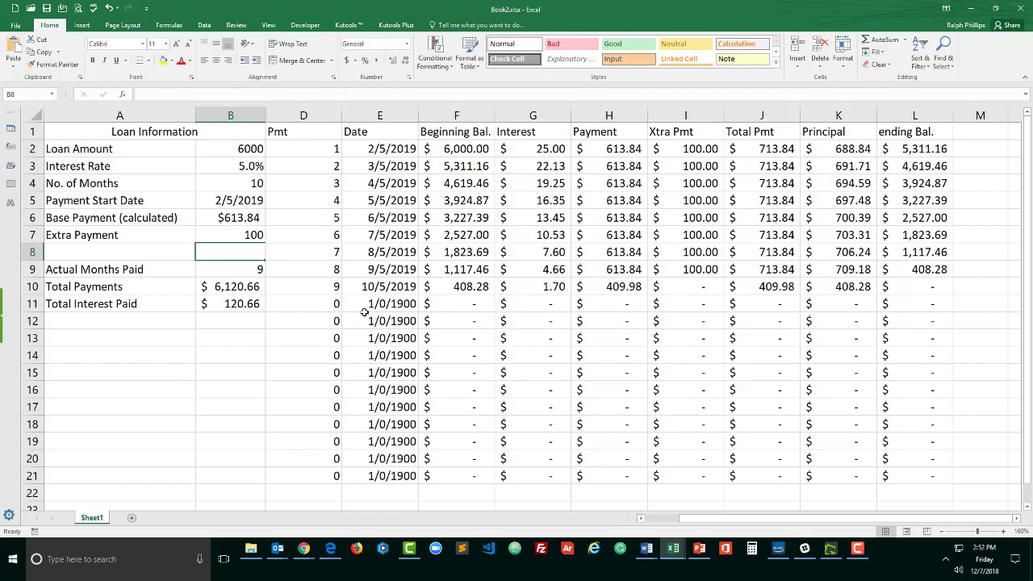
pyautogui.moveTo(321, 303); pyautogui.dragTo(904, 479)
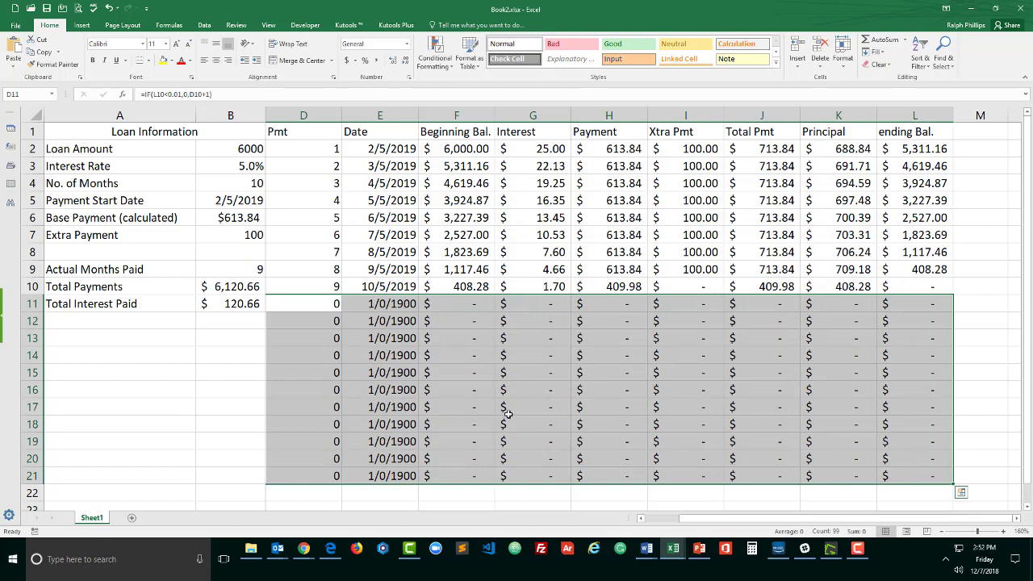
pyautogui.click(442, 379)
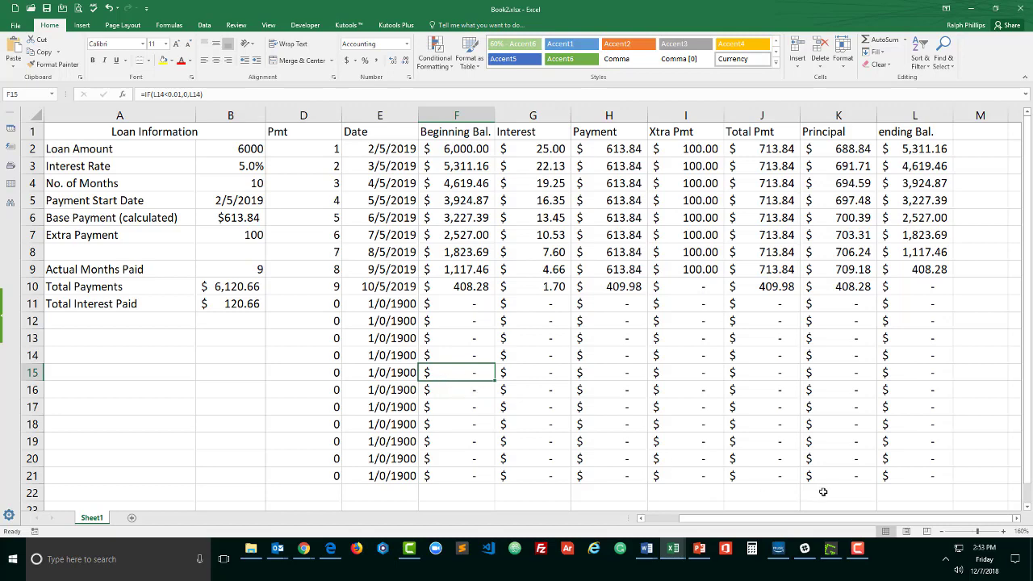
# Fill the D21:L21 amortization formulas down to row 400, then return to the top.
pyautogui.click(946, 531)
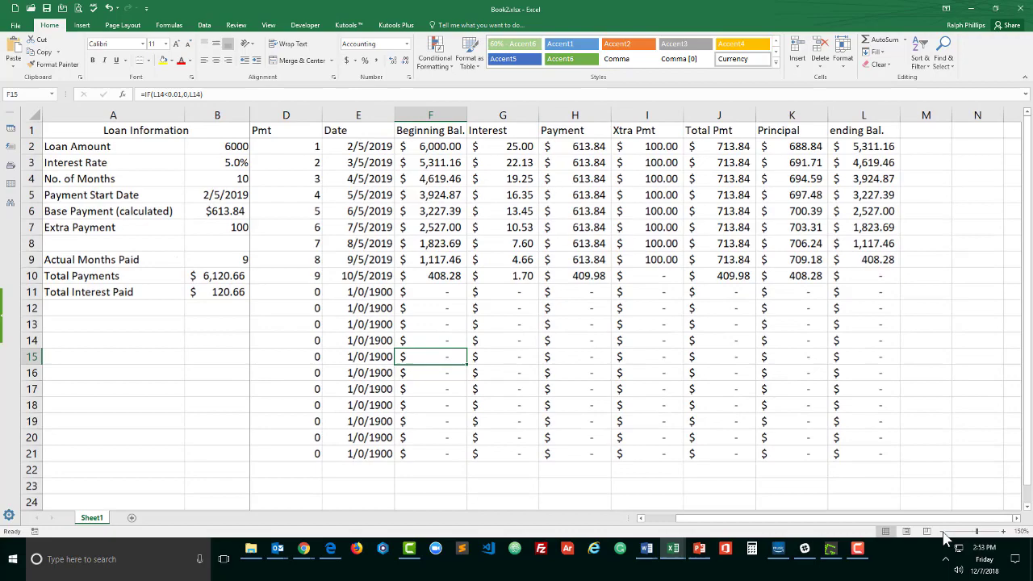
pyautogui.click(946, 532)
pyautogui.click(946, 531)
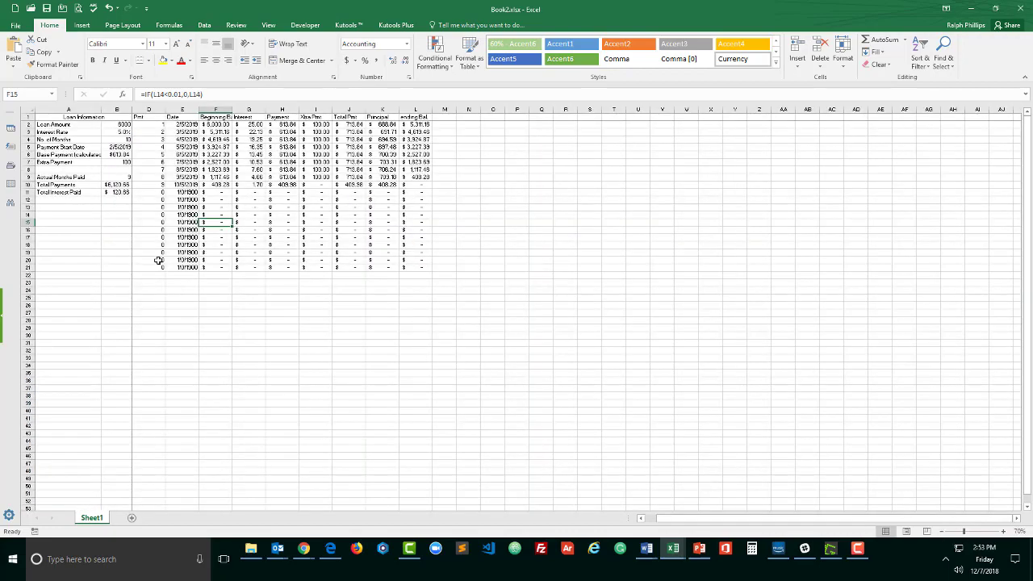
pyautogui.hscroll(-1, 189, 270)
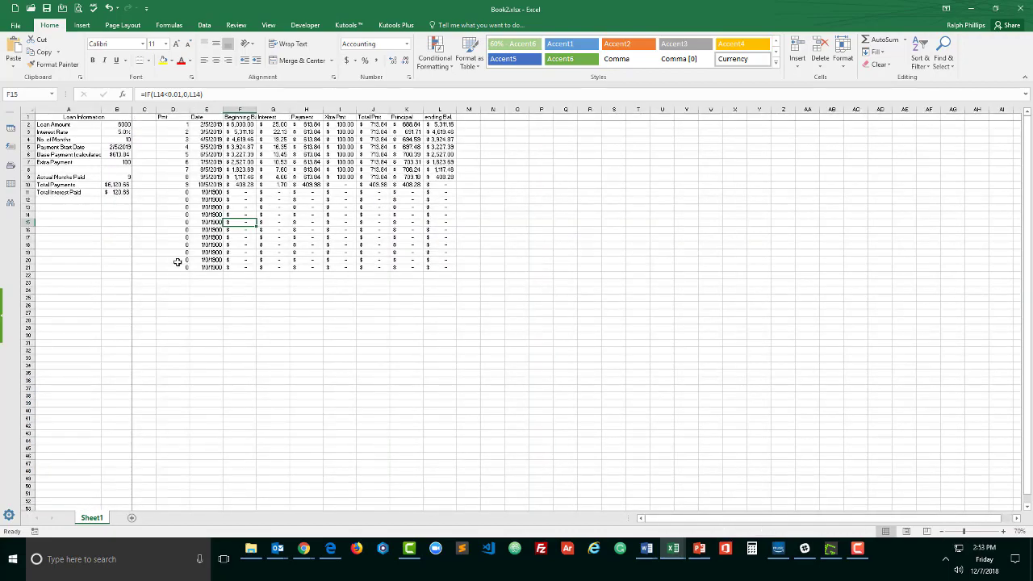
pyautogui.moveTo(177, 265); pyautogui.dragTo(445, 267)
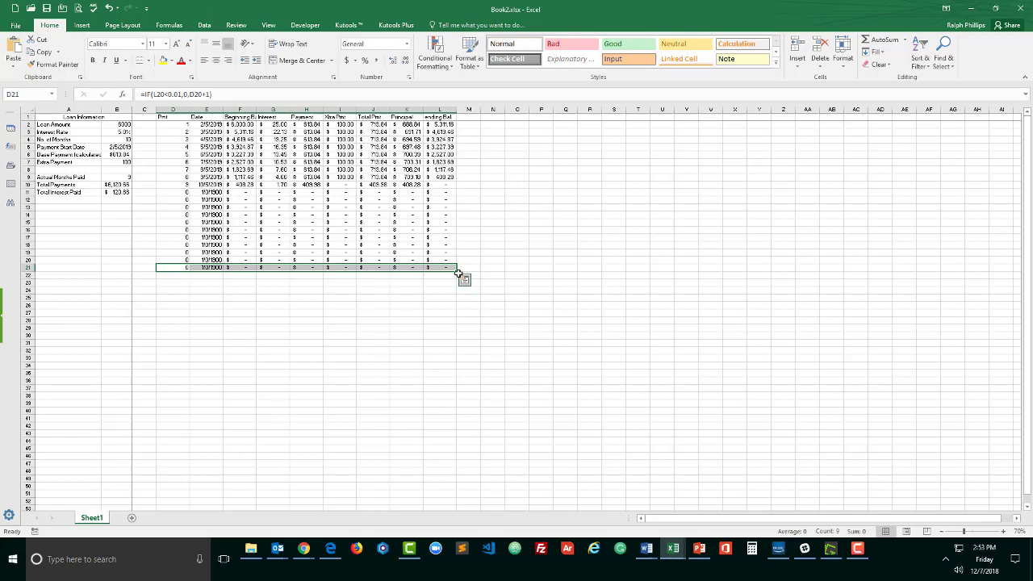
pyautogui.moveTo(458, 274); pyautogui.dragTo(409, 313)
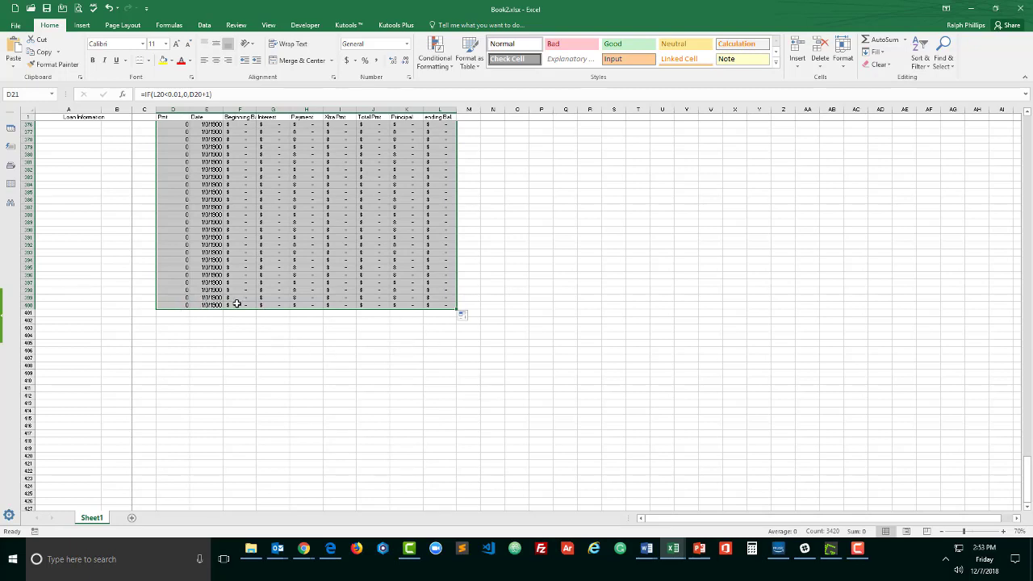
pyautogui.scroll(20, 251, 297)
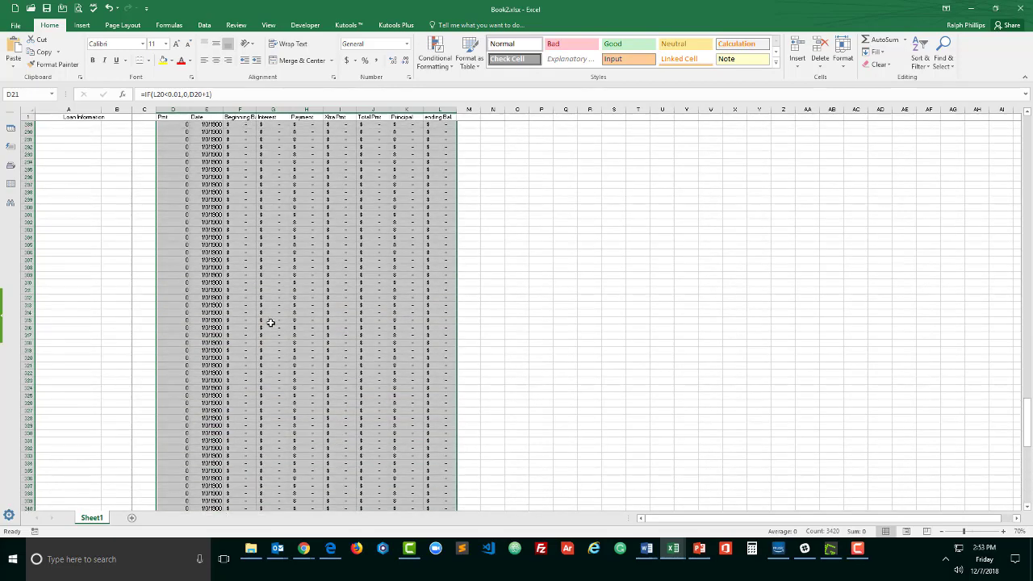
pyautogui.scroll(20, 272, 323)
# Widen Actual Months Paid in B9 to =MAX(D2:D400).
pyautogui.click(316, 216)
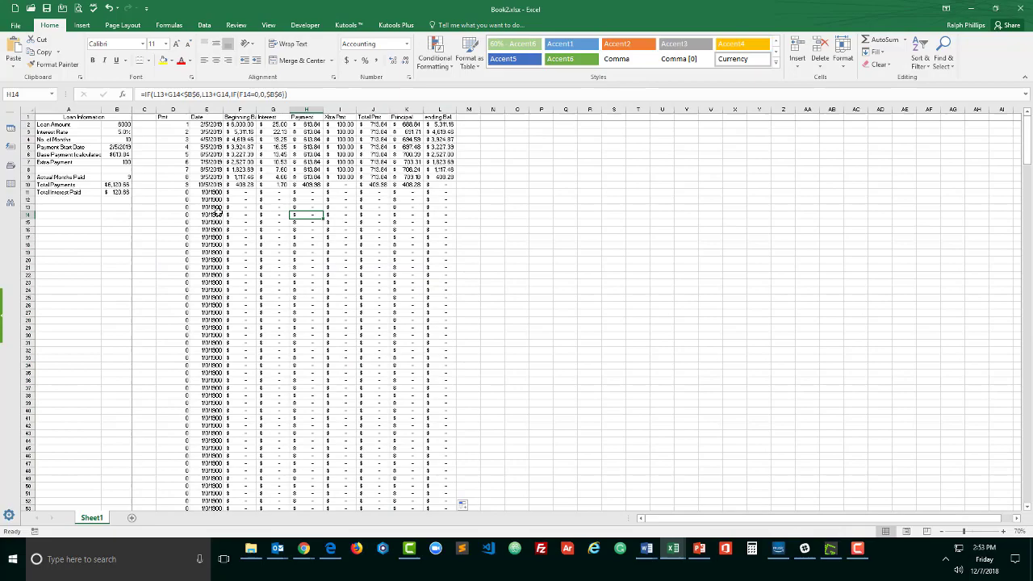
pyautogui.click(1003, 531)
pyautogui.click(1004, 532)
pyautogui.click(1003, 531)
pyautogui.click(1003, 531)
pyautogui.click(1003, 532)
pyautogui.click(1003, 532)
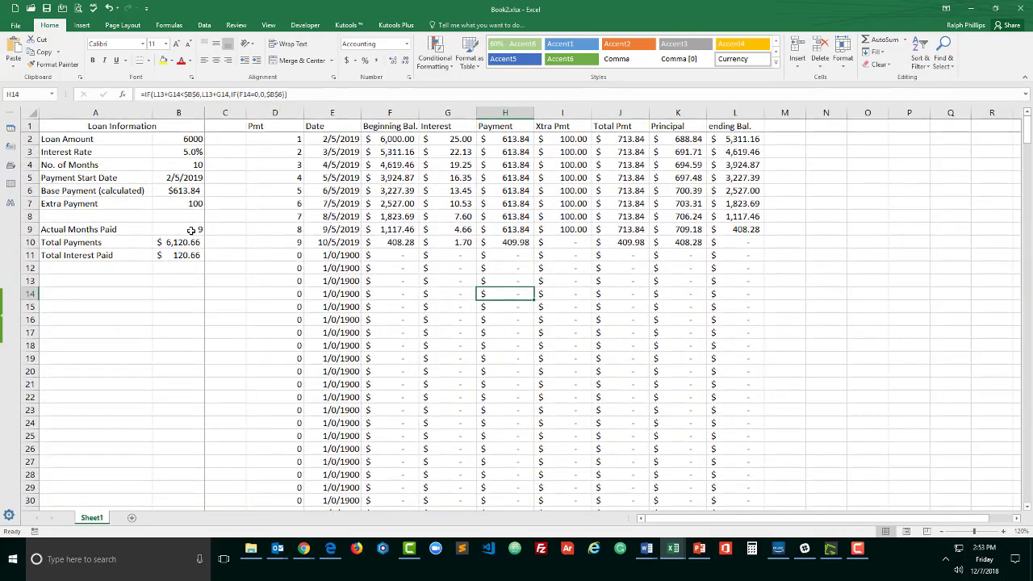
pyautogui.click(188, 229)
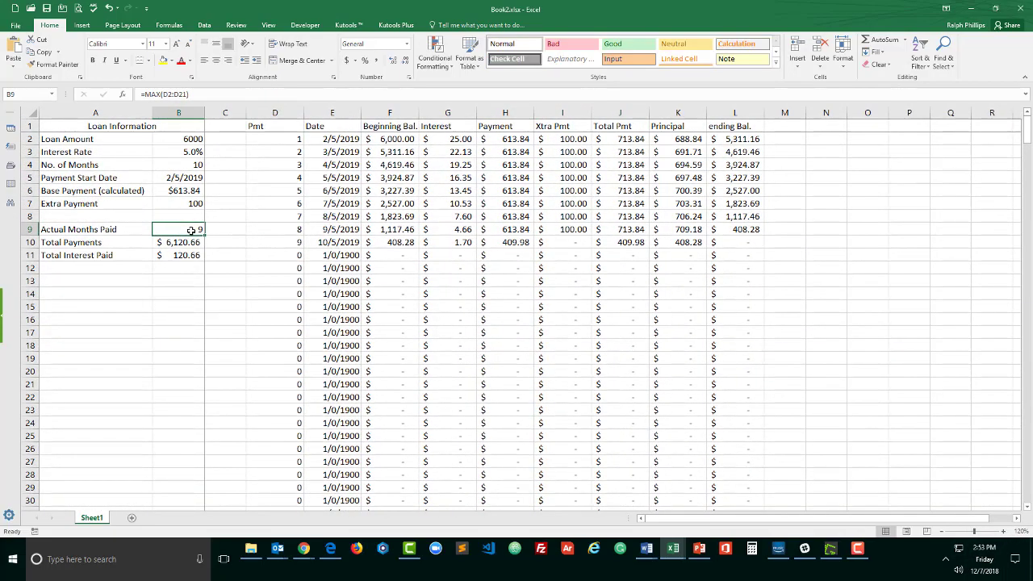
pyautogui.click(179, 94)
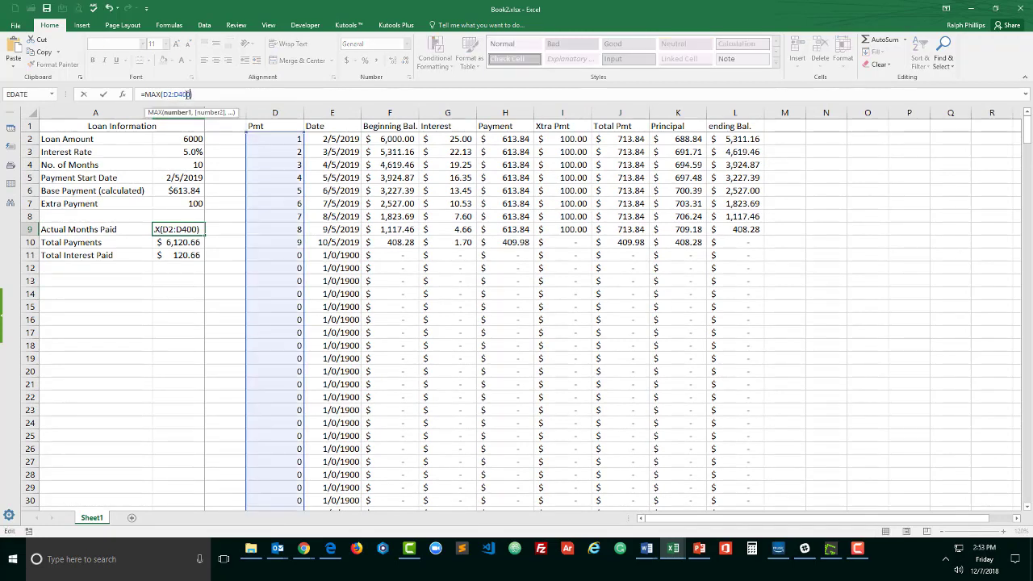
pyautogui.press('Return')
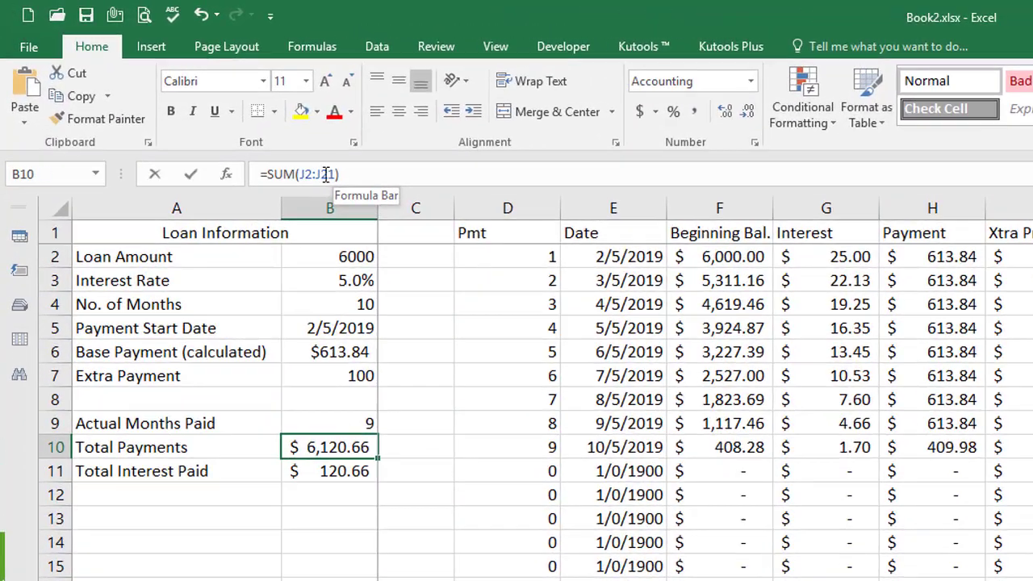
# Extend Total Payments to =SUM(J2:J400) and Total Interest Paid to =SUM(G2:G400).
pyautogui.doubleClick(181, 94)
pyautogui.write('J400)')
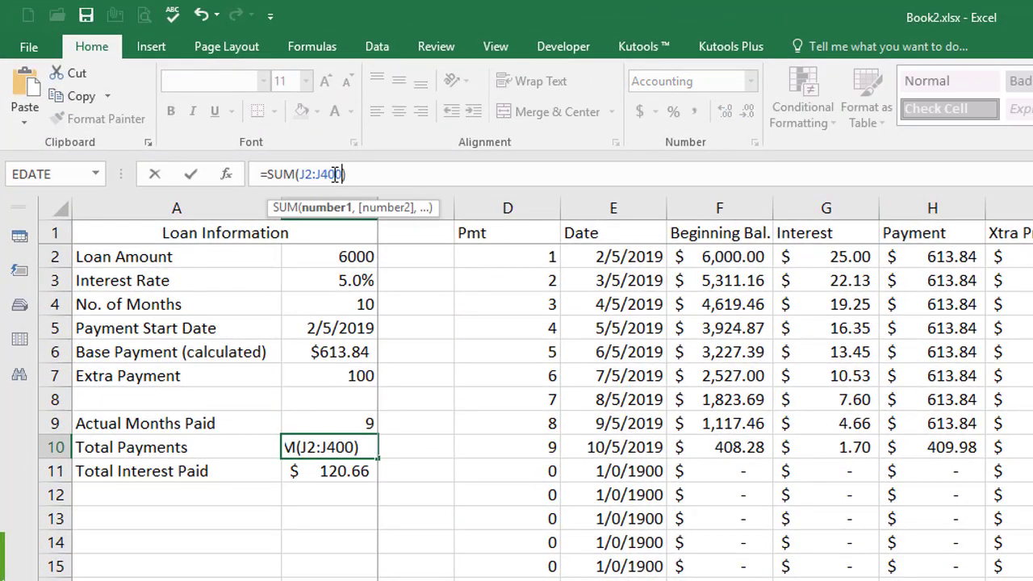
pyautogui.press('Return')
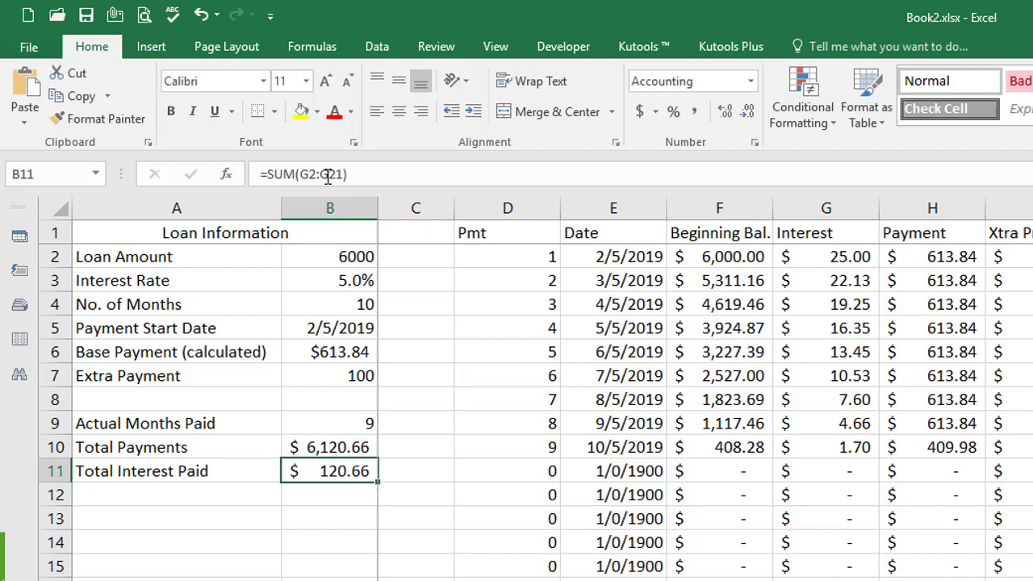
pyautogui.click(334, 173)
pyautogui.doubleClick(337, 173)
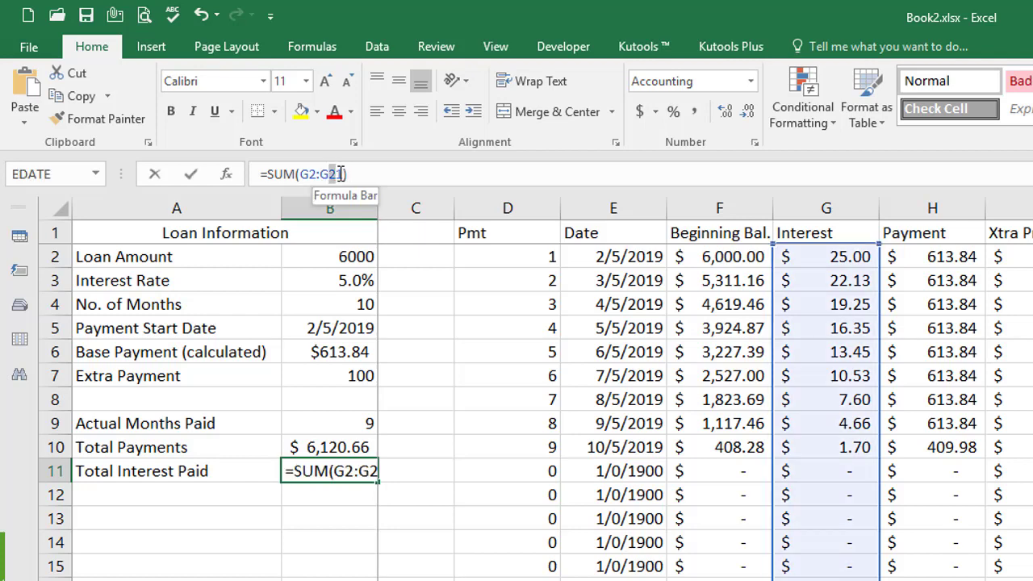
pyautogui.press('BackSpace')
pyautogui.write('400')
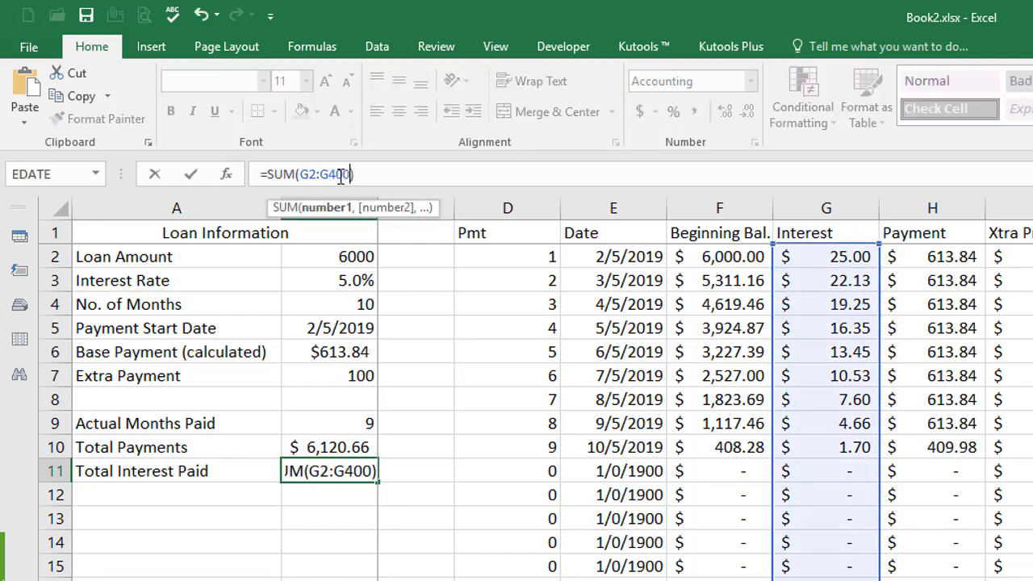
pyautogui.press('Return')
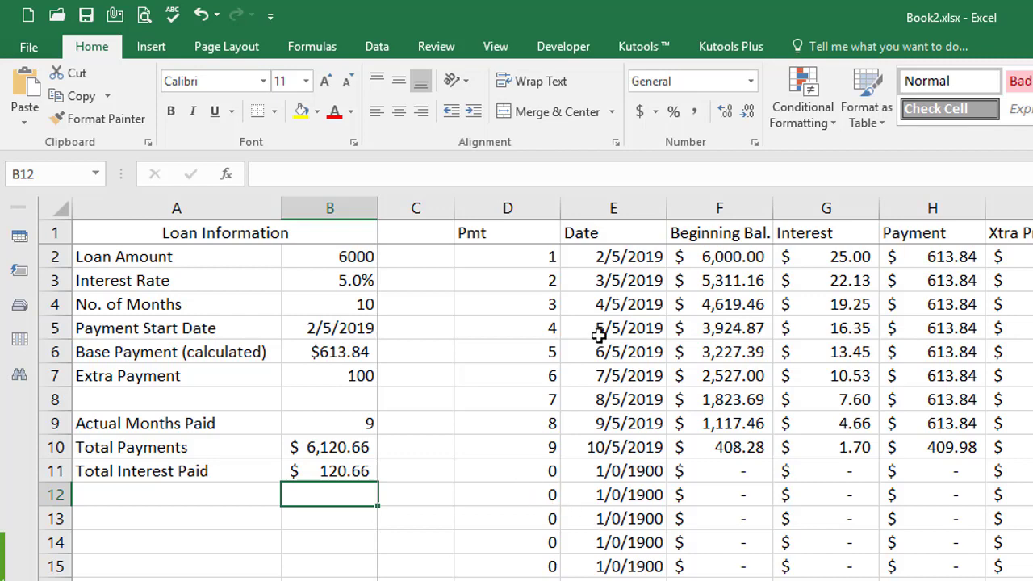
pyautogui.click(522, 329)
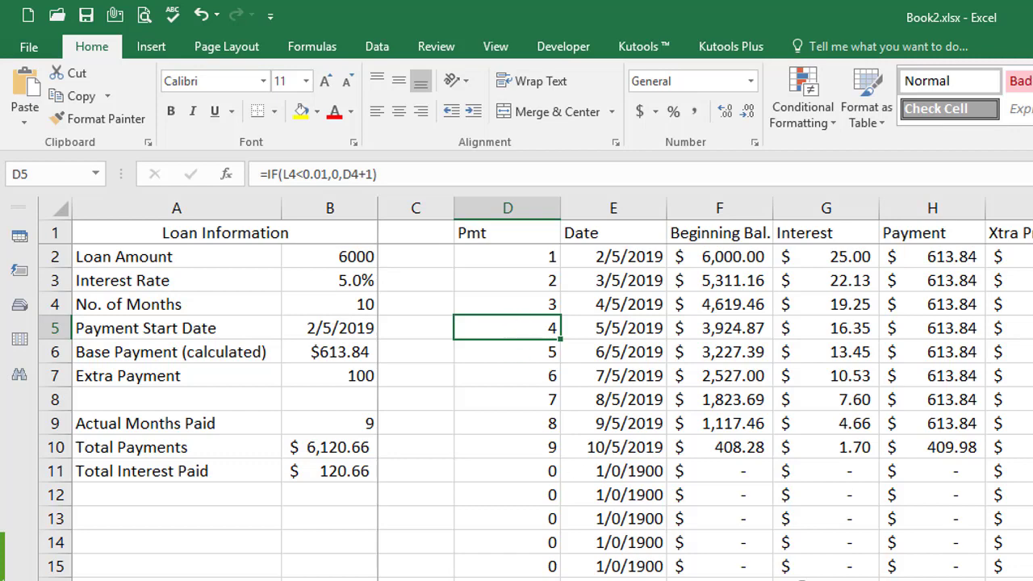
pyautogui.click(517, 446)
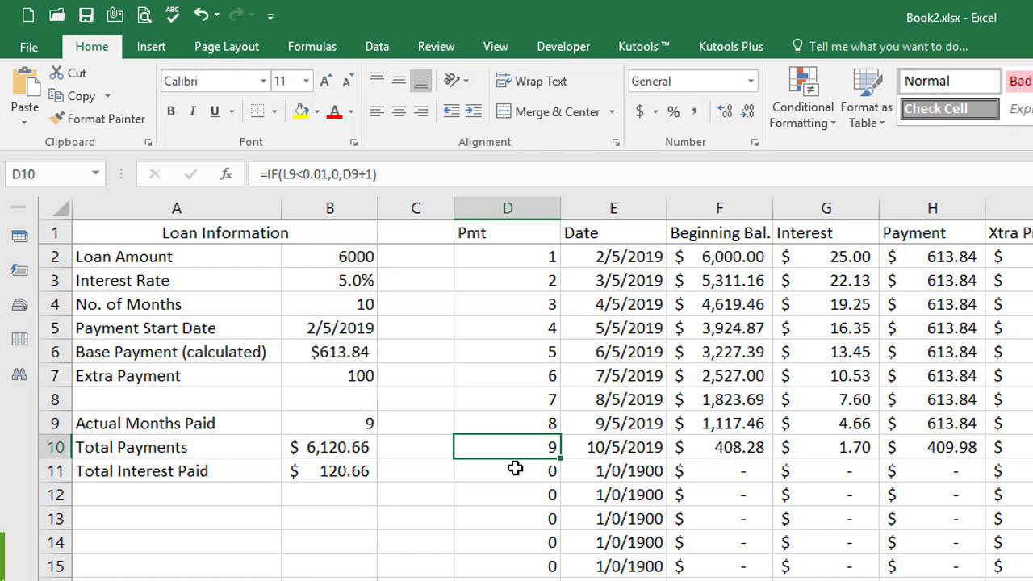
pyautogui.moveTo(510, 441); pyautogui.dragTo(1032, 449)
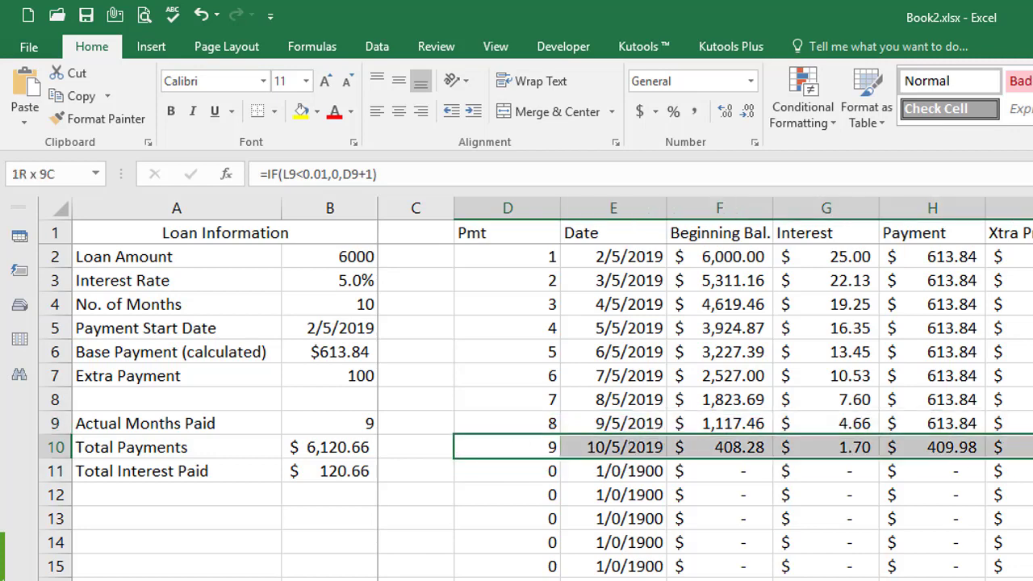
pyautogui.click(523, 474)
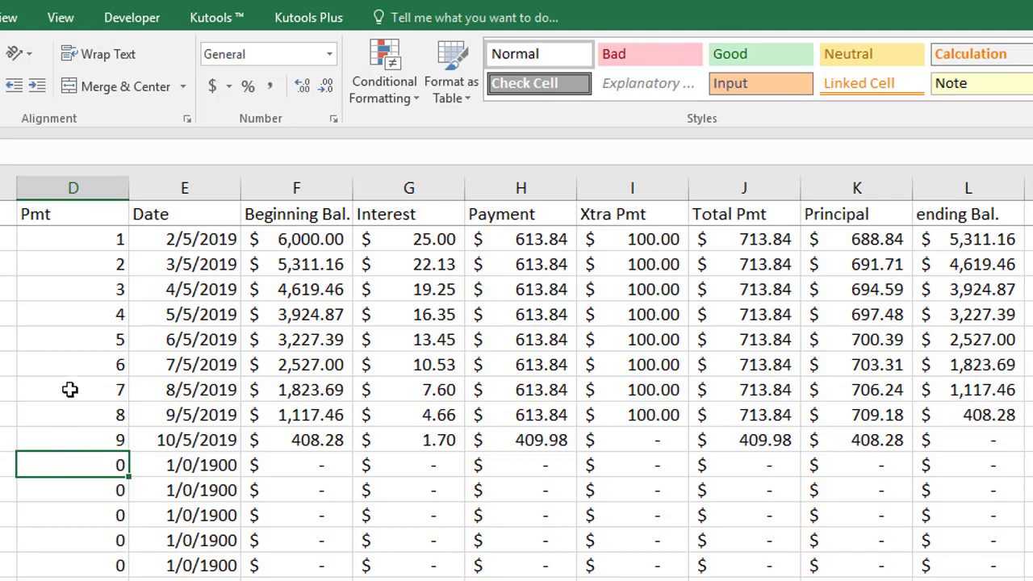
# With D2 selected, start a new formula-based conditional formatting rule.
pyautogui.press('Up')
pyautogui.press('Up')
pyautogui.click(82, 238)
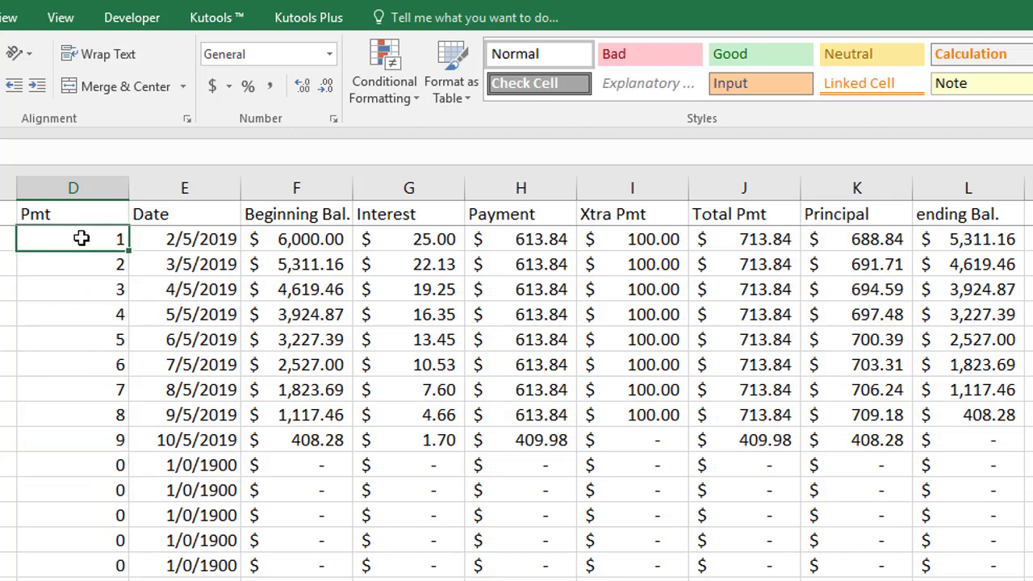
pyautogui.click(394, 93)
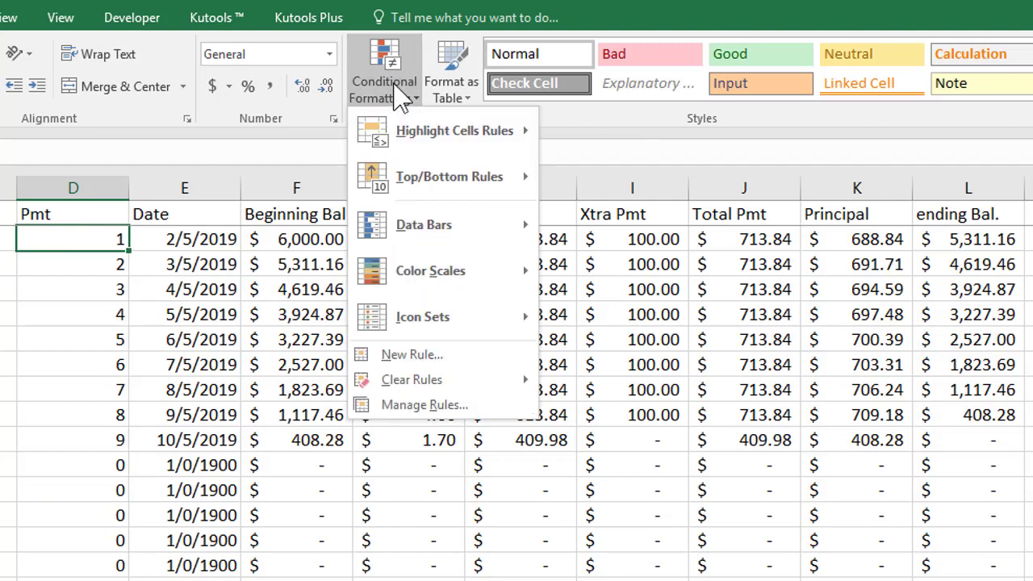
pyautogui.click(408, 357)
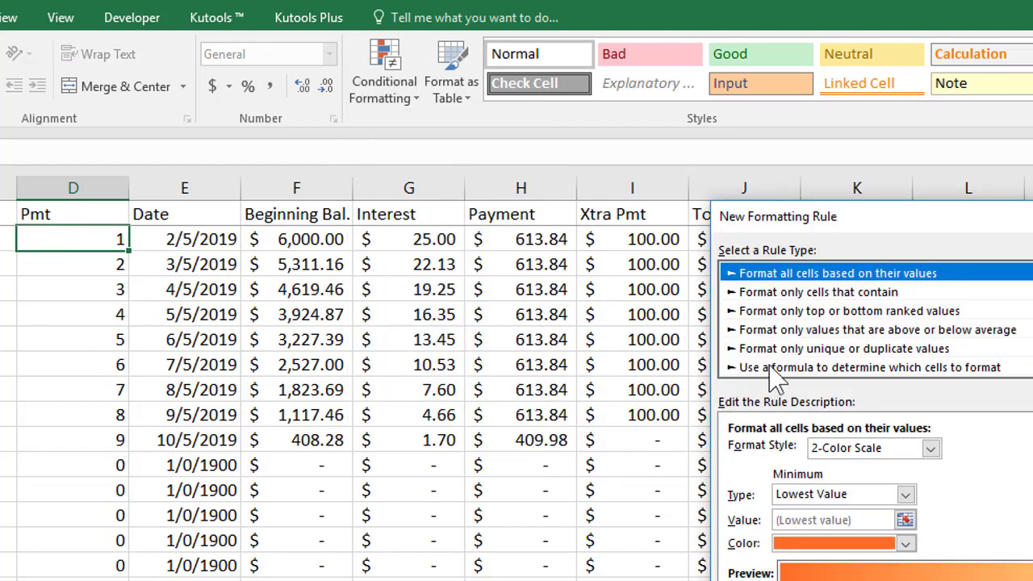
pyautogui.click(802, 370)
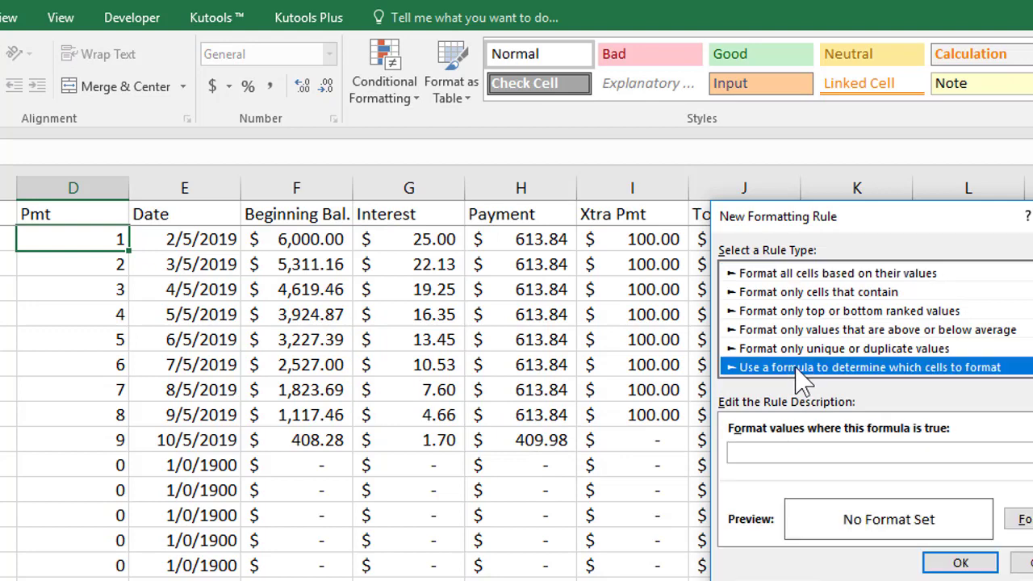
# Enter =$D2<1 as the rule's condition formula.
pyautogui.moveTo(856, 218); pyautogui.dragTo(415, 196)
pyautogui.click(325, 427)
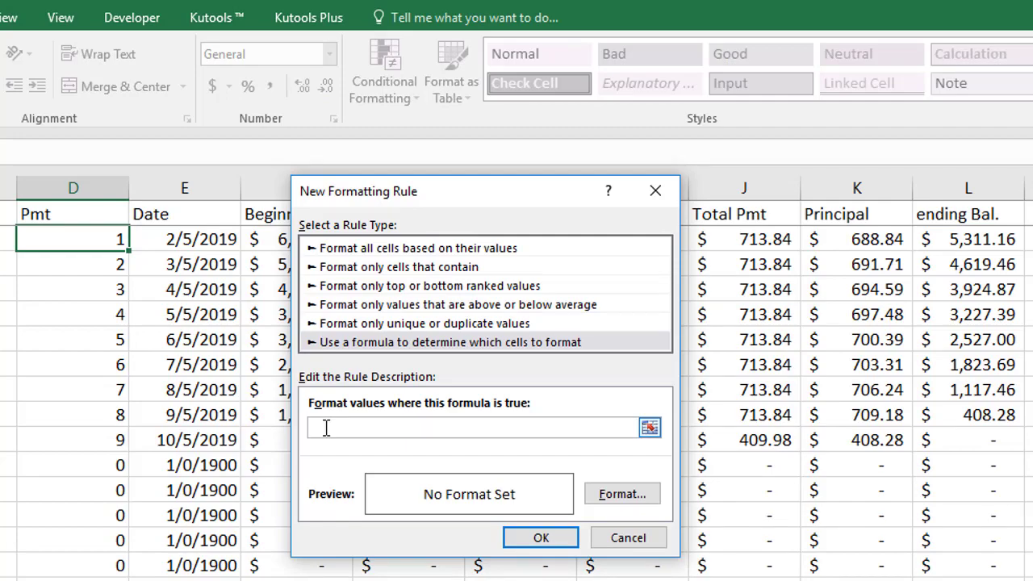
pyautogui.write('=')
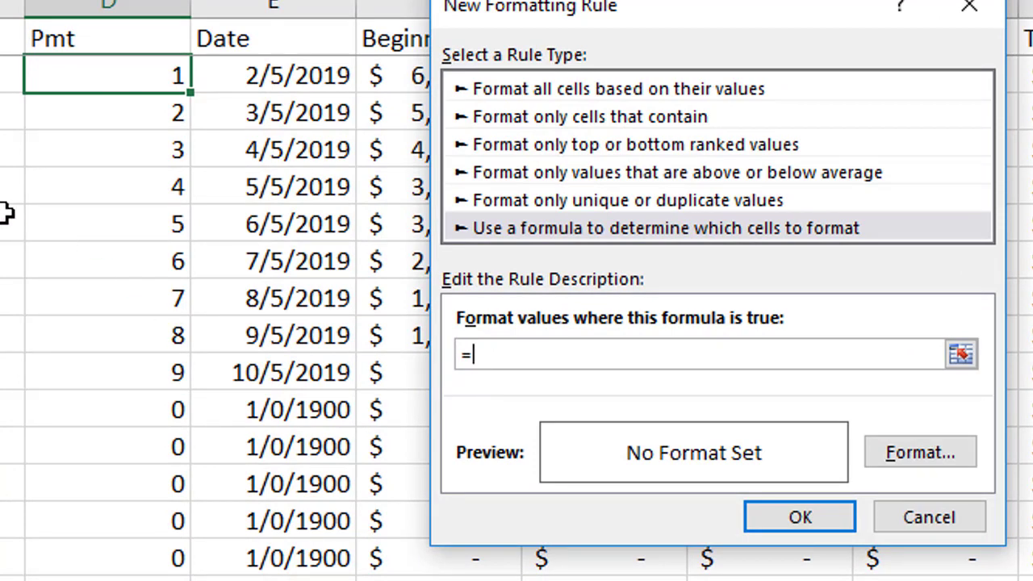
pyautogui.click(103, 77)
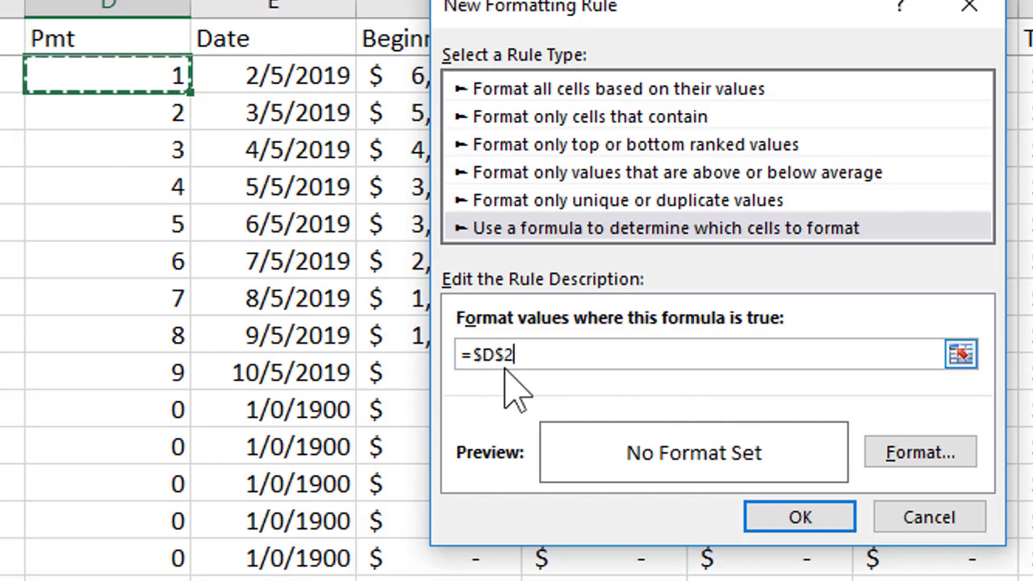
pyautogui.press('F4')
pyautogui.press('F4')
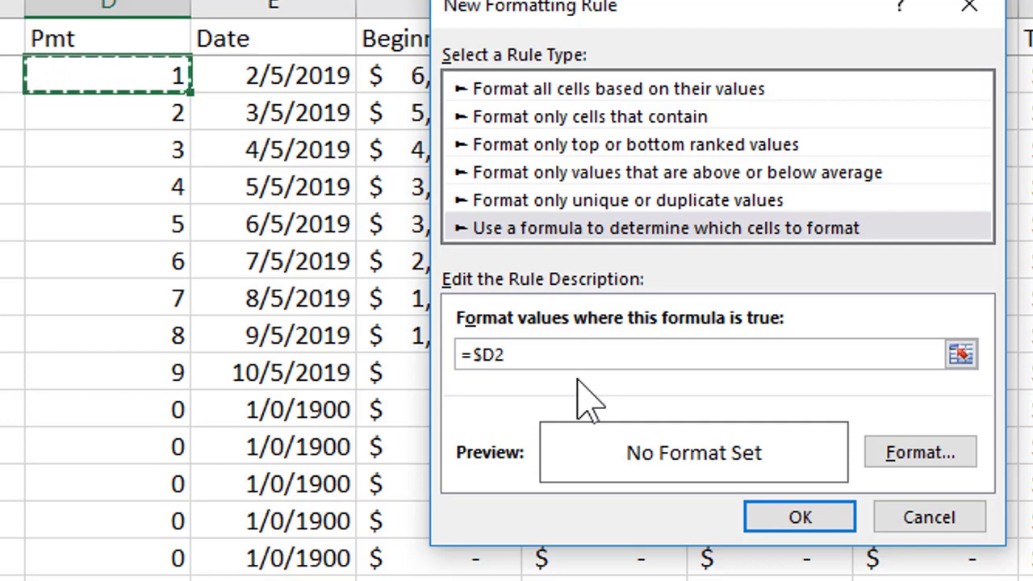
pyautogui.write('<1')
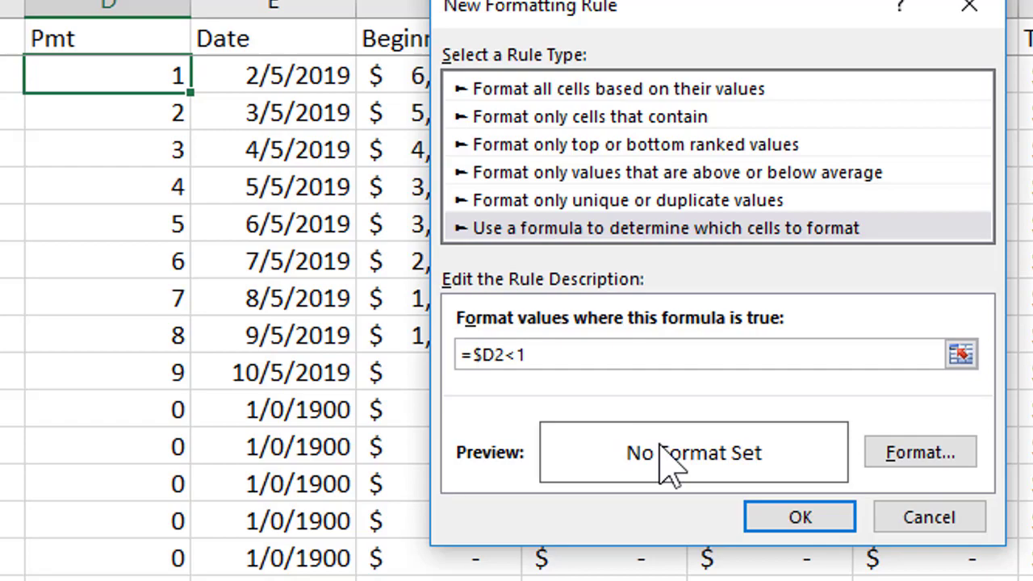
pyautogui.click(915, 454)
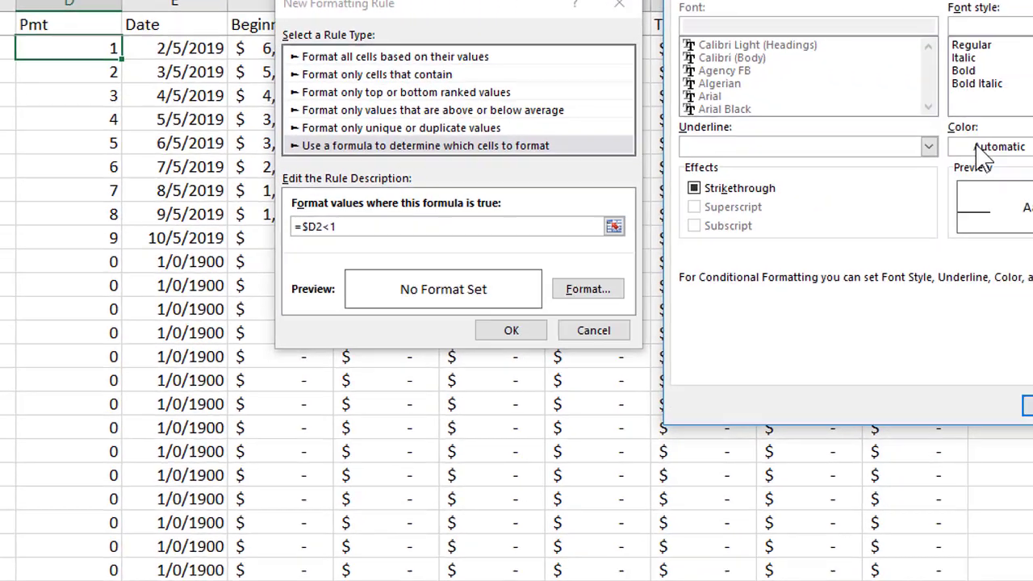
# Set the rule's font colour to white and confirm the new rule.
pyautogui.click(872, 129)
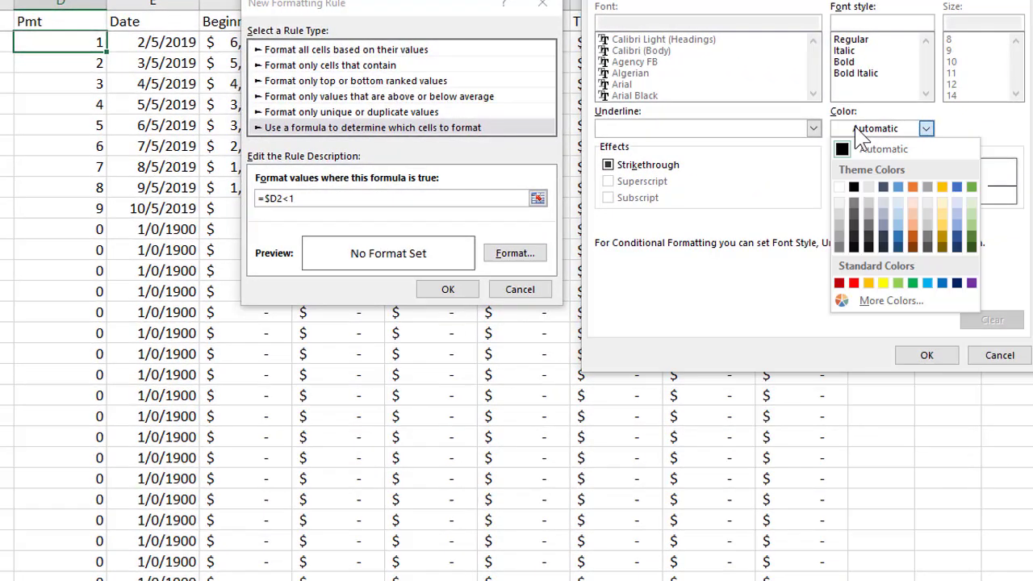
pyautogui.click(842, 200)
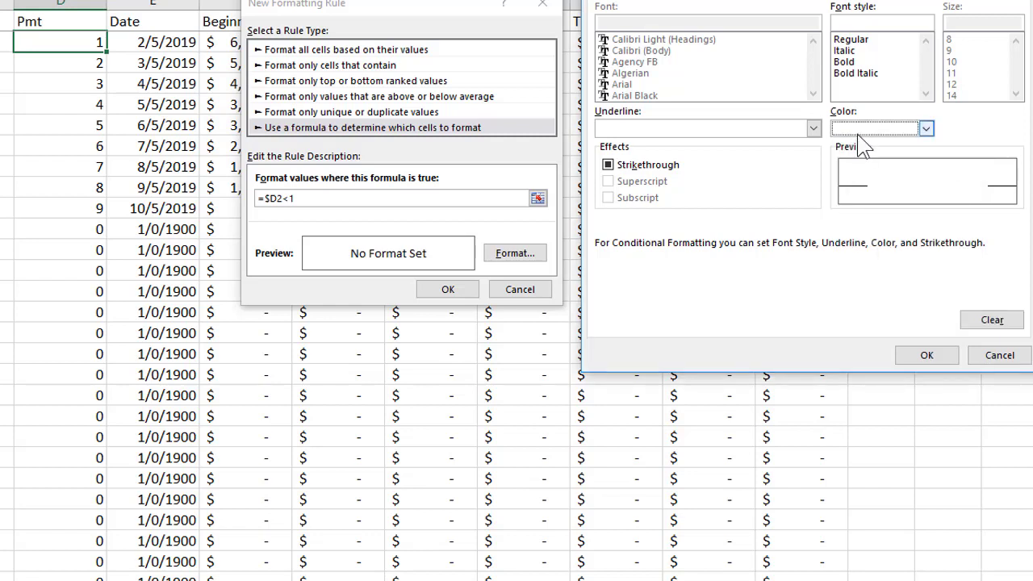
pyautogui.click(927, 356)
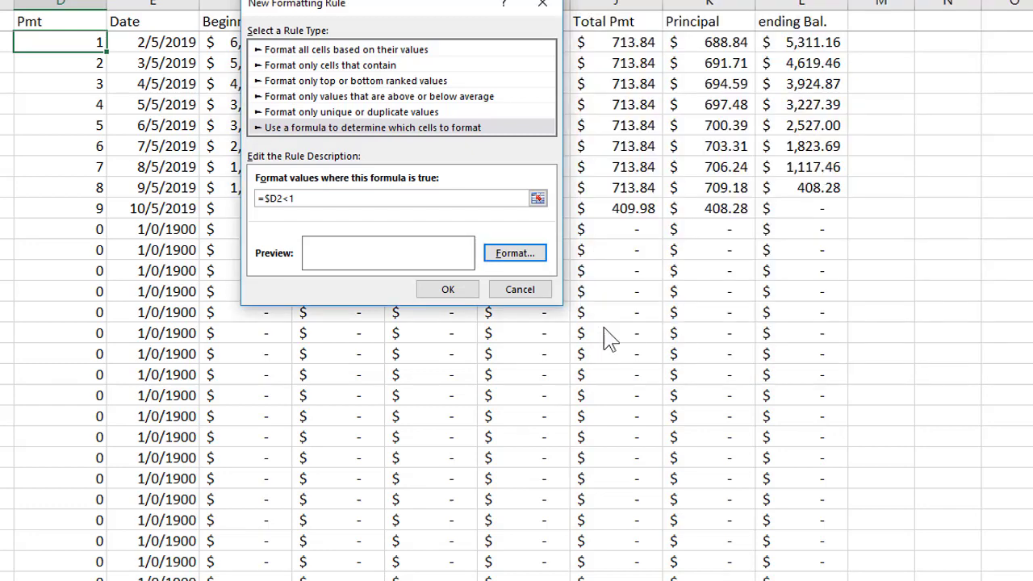
pyautogui.click(449, 291)
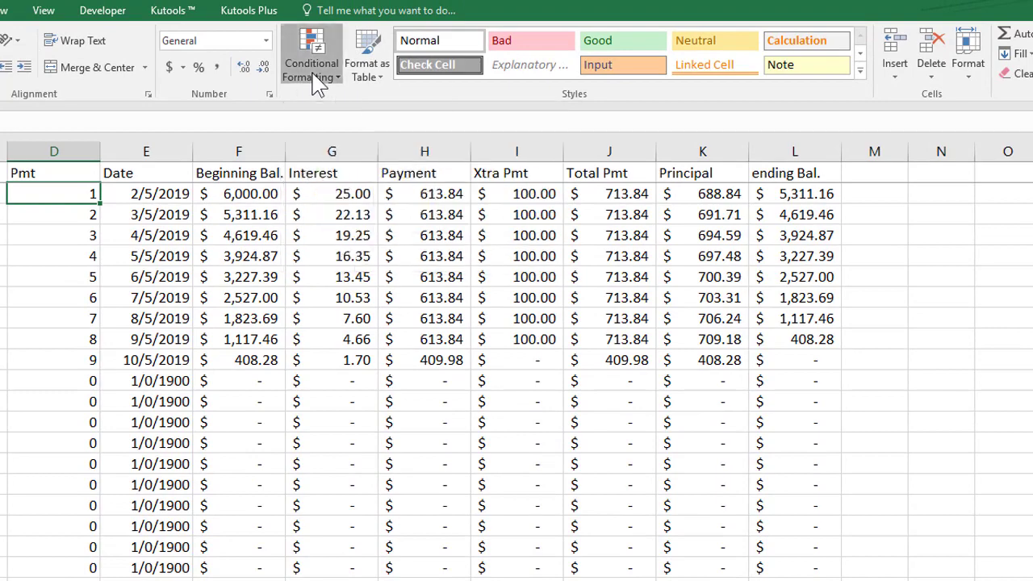
# Change the rule's Applies to range to =$D$2:$L$400 and apply it.
pyautogui.click(315, 72)
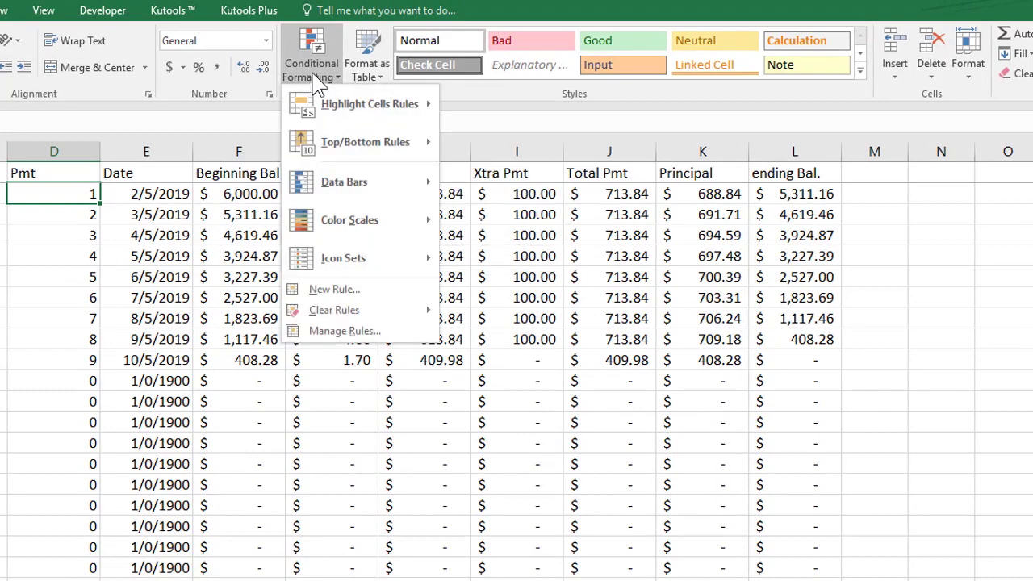
pyautogui.click(331, 333)
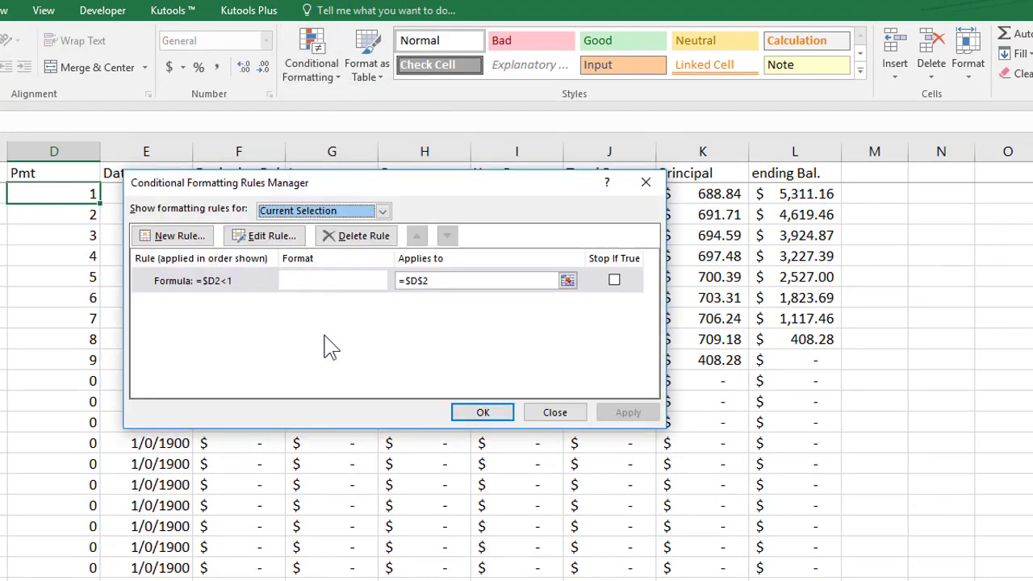
pyautogui.click(434, 281)
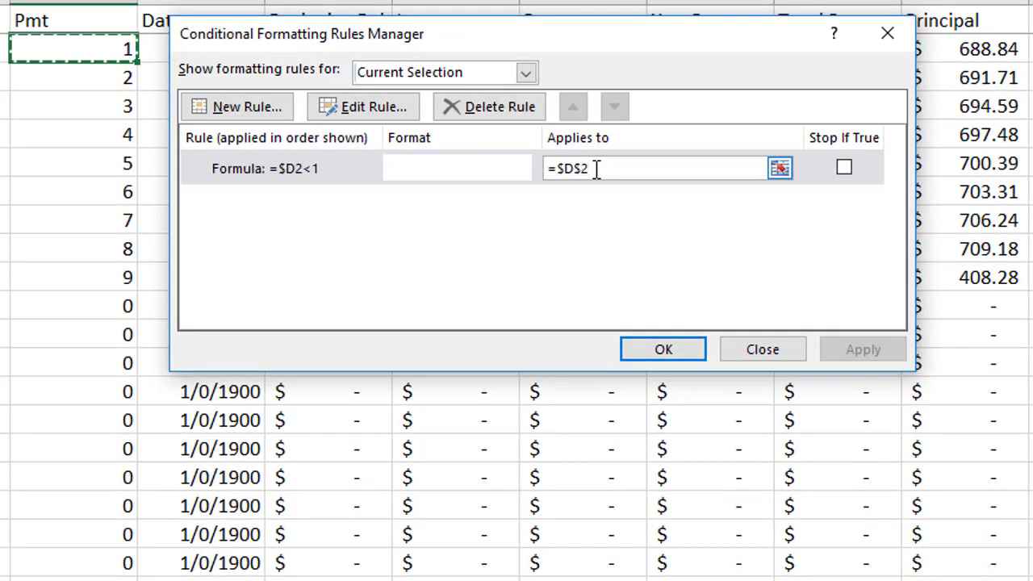
pyautogui.press('Left')
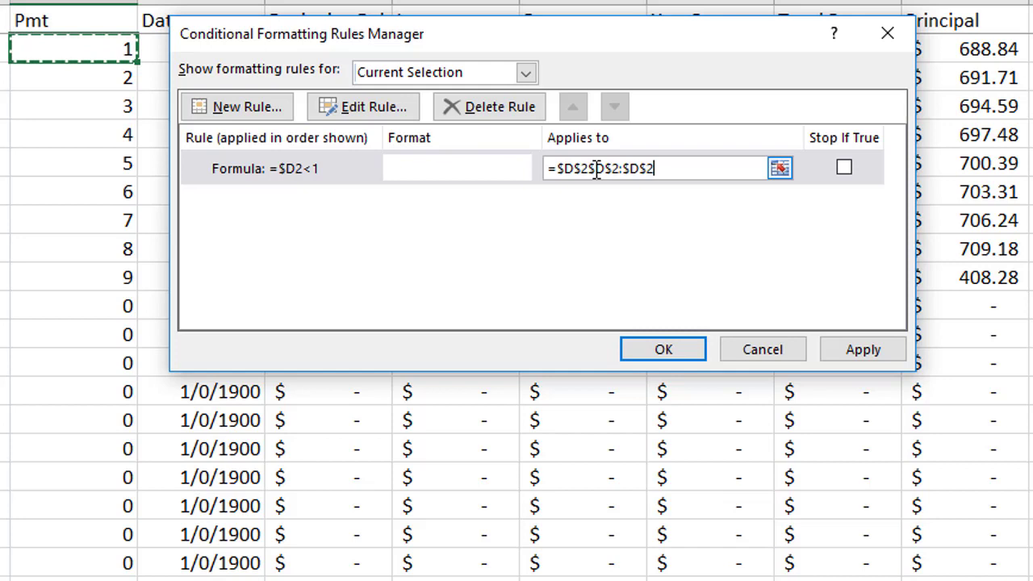
pyautogui.moveTo(588, 168); pyautogui.dragTo(622, 217)
pyautogui.write(':')
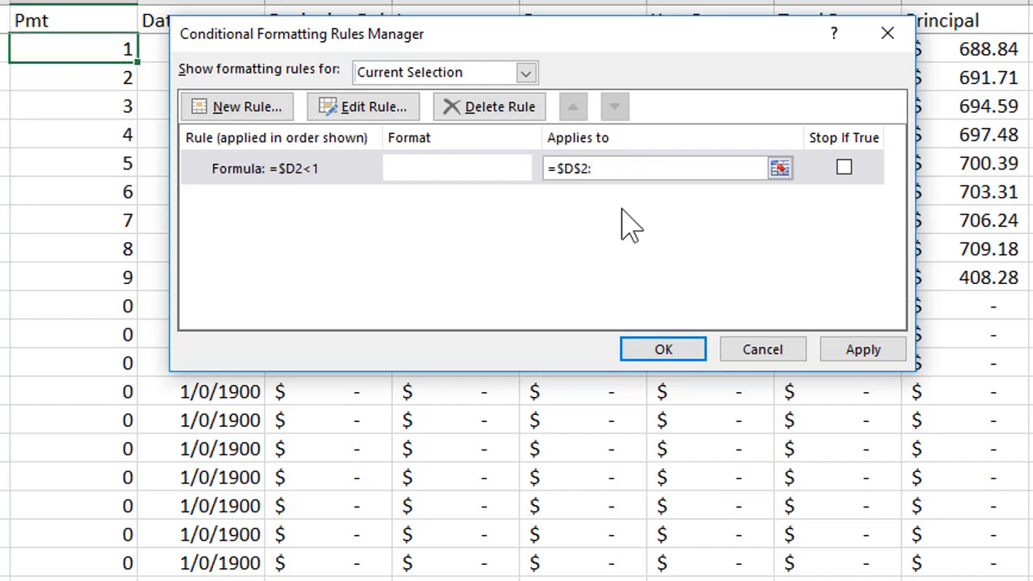
pyautogui.write('L400')
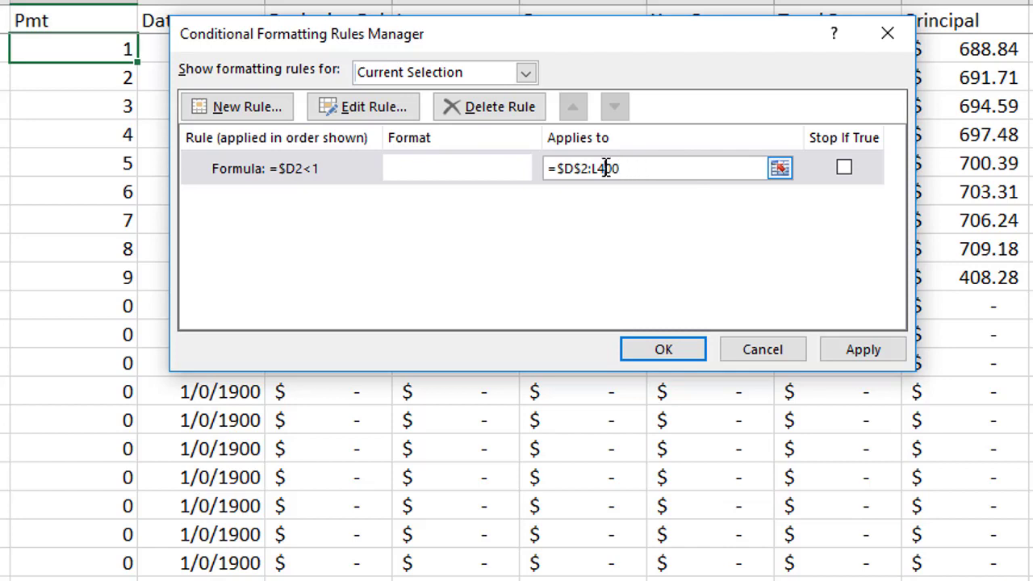
pyautogui.press('F4')
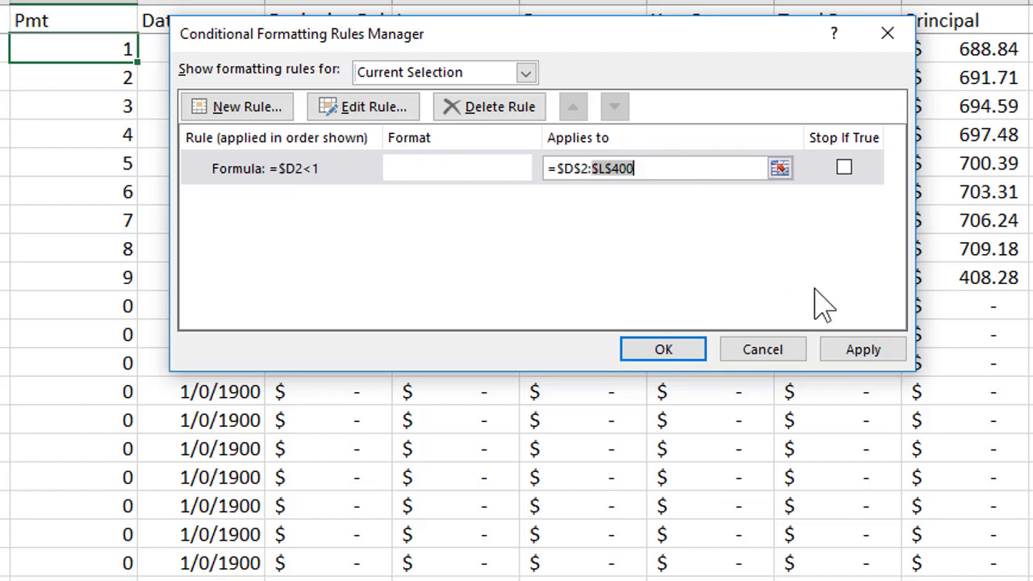
pyautogui.click(866, 356)
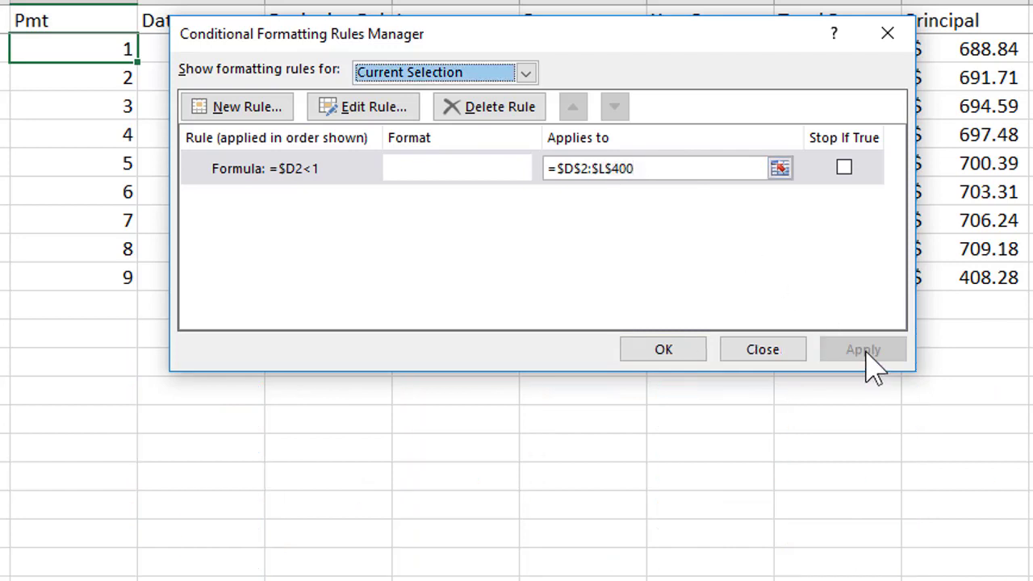
pyautogui.click(689, 355)
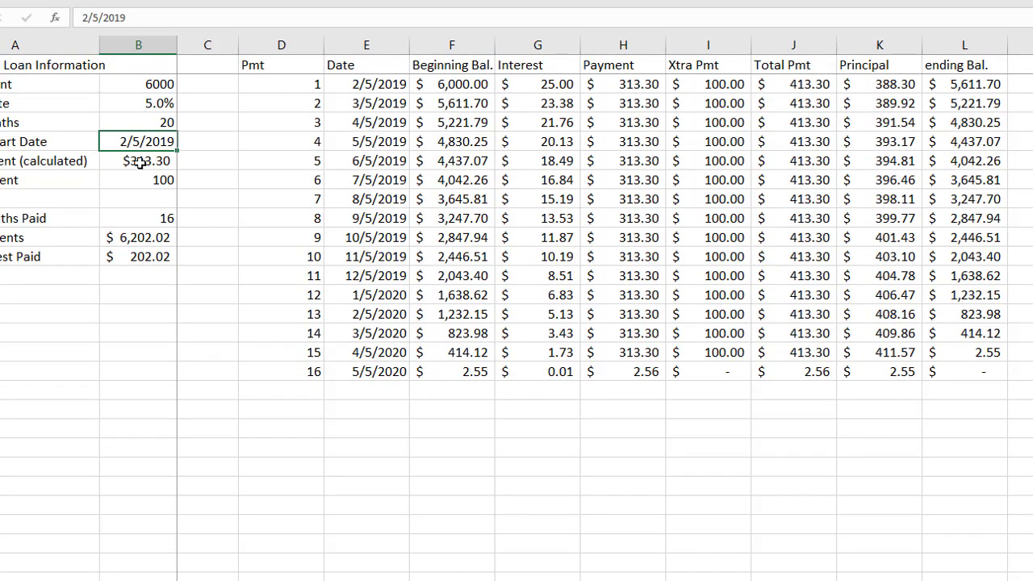
# Set the extra payment in B6 to 0.
pyautogui.press('Down')
pyautogui.press('Down')
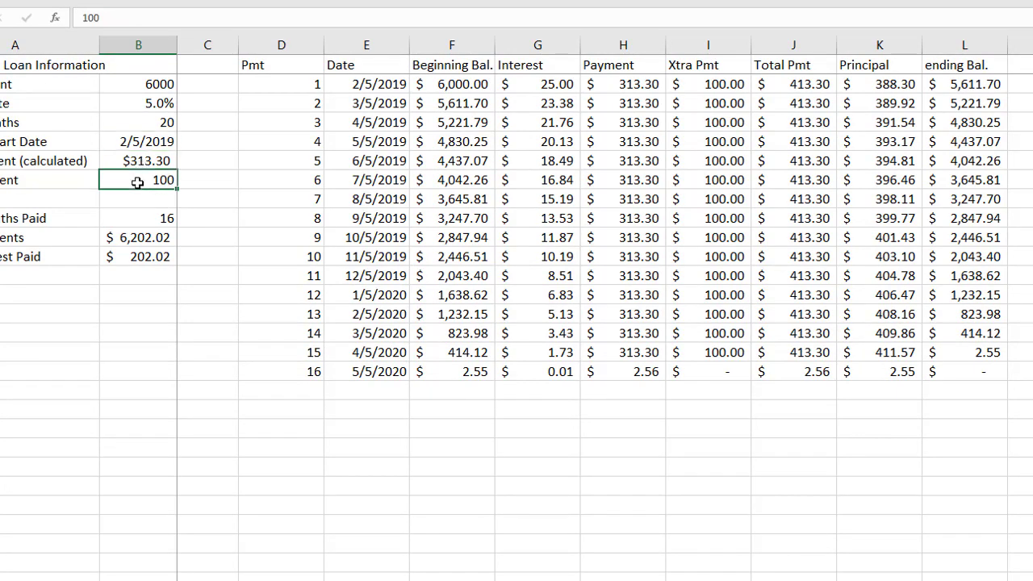
pyautogui.write('0')
pyautogui.press('Return')
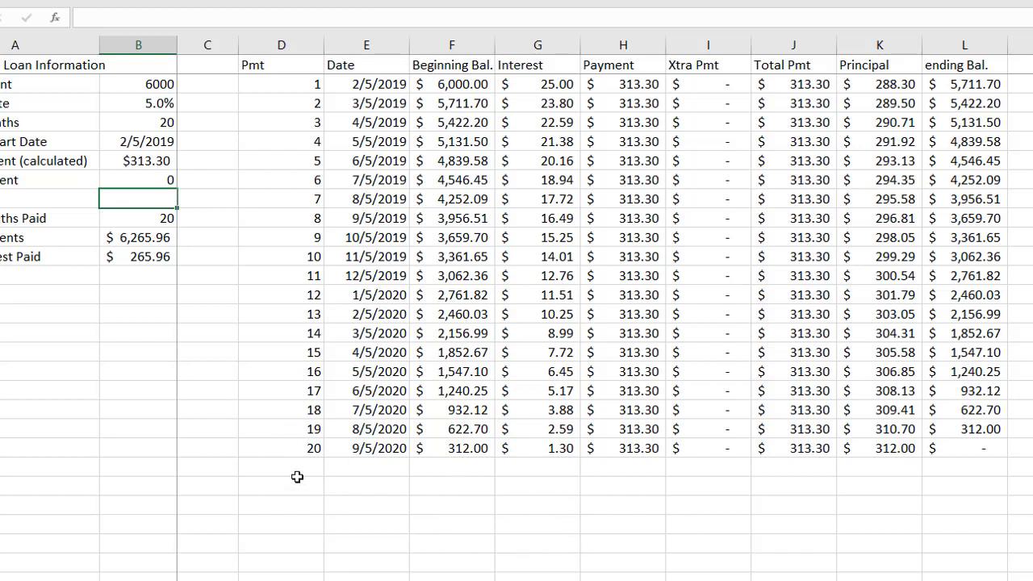
# Select the blank rows below payment 20 and check E24 still holds its date formula.
pyautogui.moveTo(296, 473); pyautogui.dragTo(974, 566)
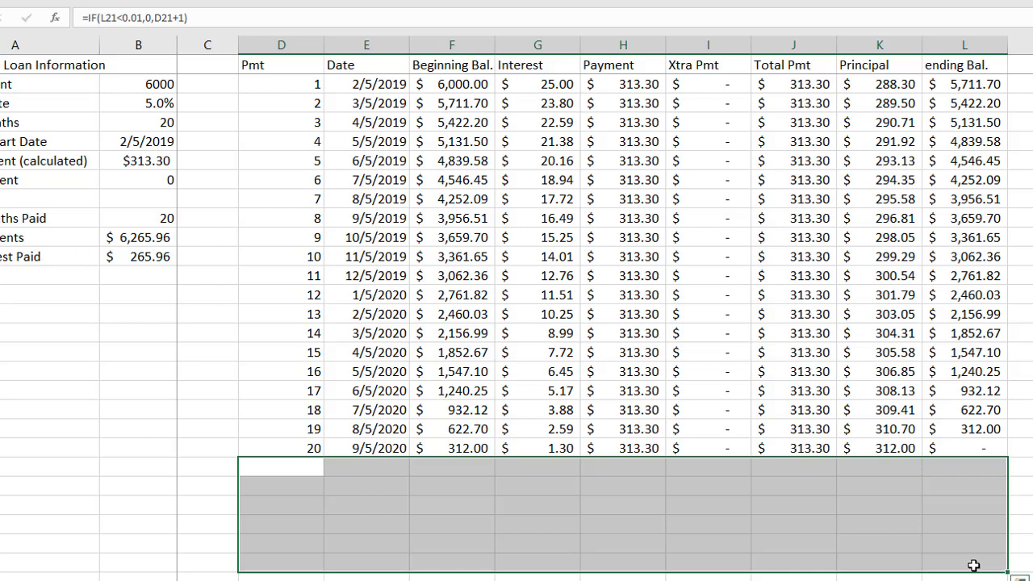
pyautogui.click(535, 521)
pyautogui.click(402, 520)
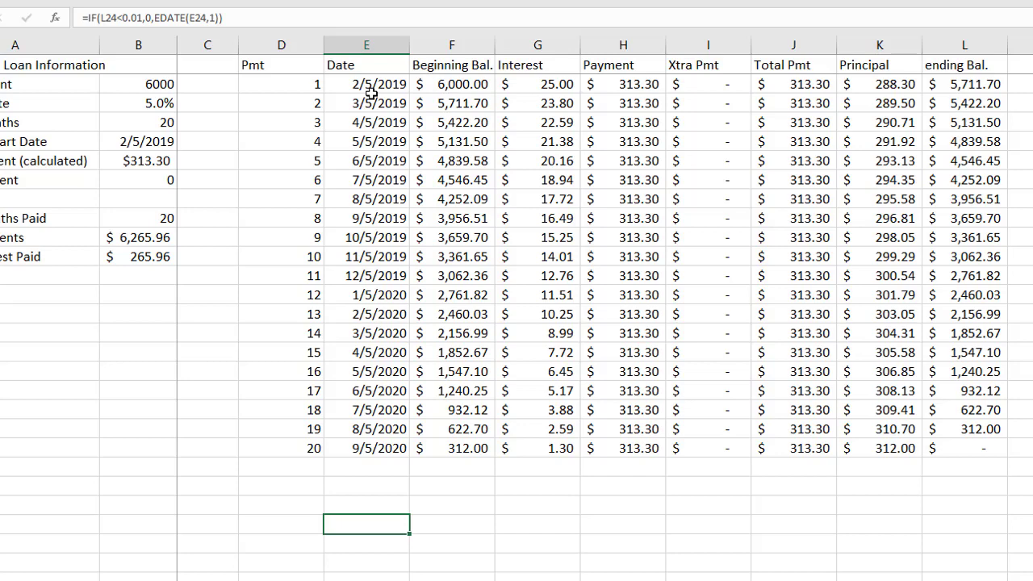
# Change the loan start date in B4 to 8/8/18 and select the first payment date cell.
pyautogui.click(140, 141)
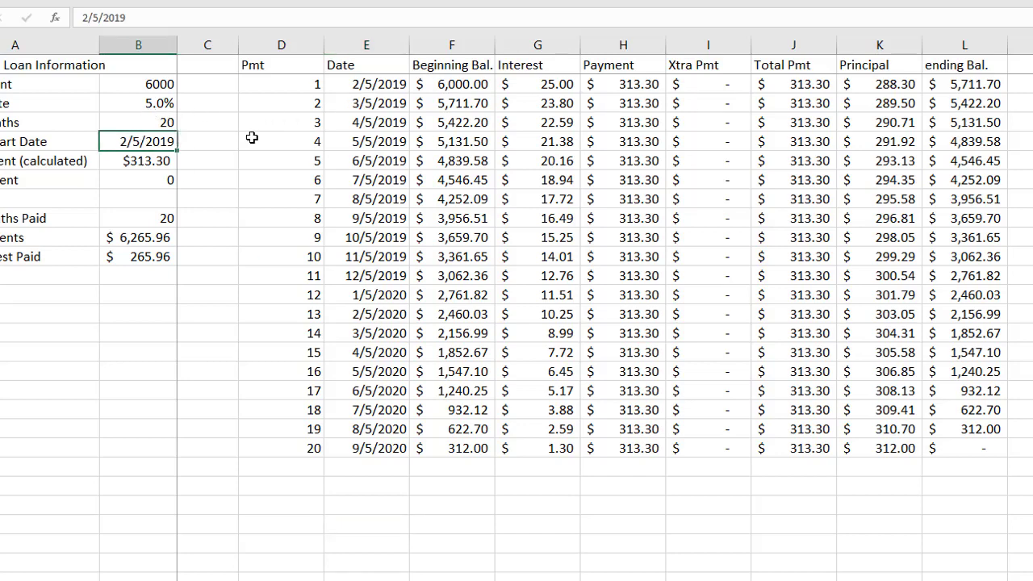
pyautogui.write('8/8/18')
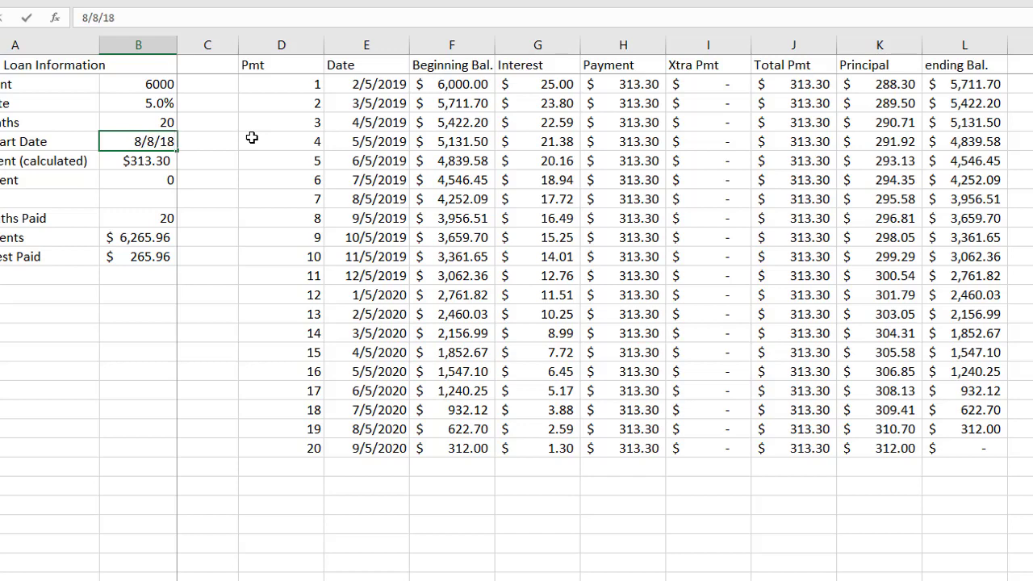
pyautogui.press('Return')
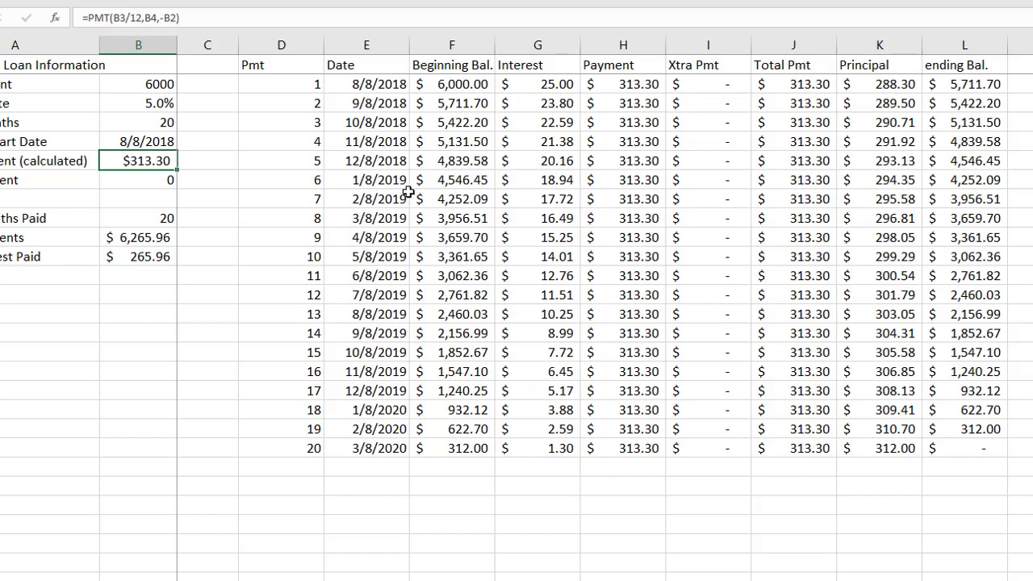
pyautogui.moveTo(307, 162); pyautogui.dragTo(945, 156)
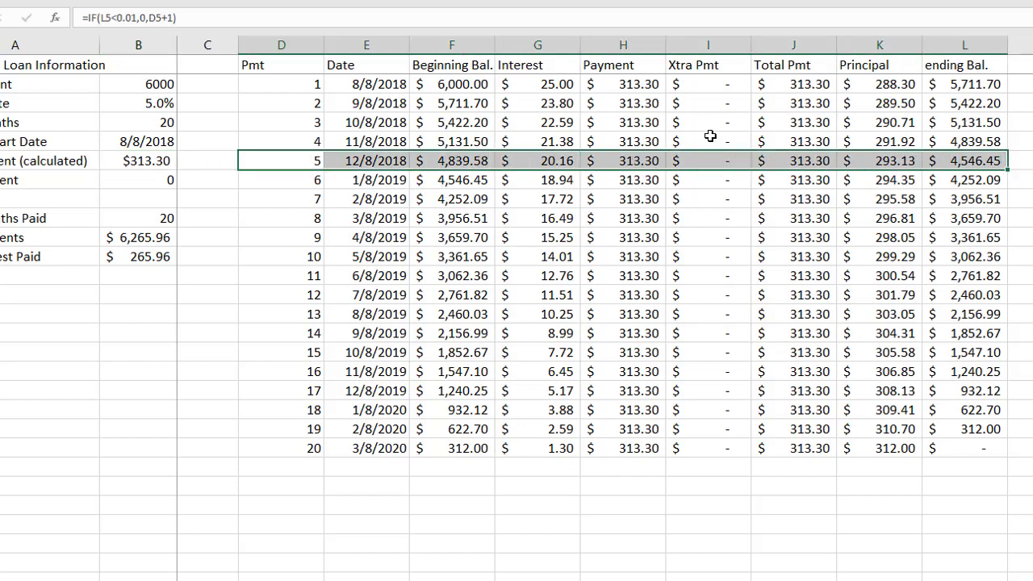
pyautogui.click(365, 88)
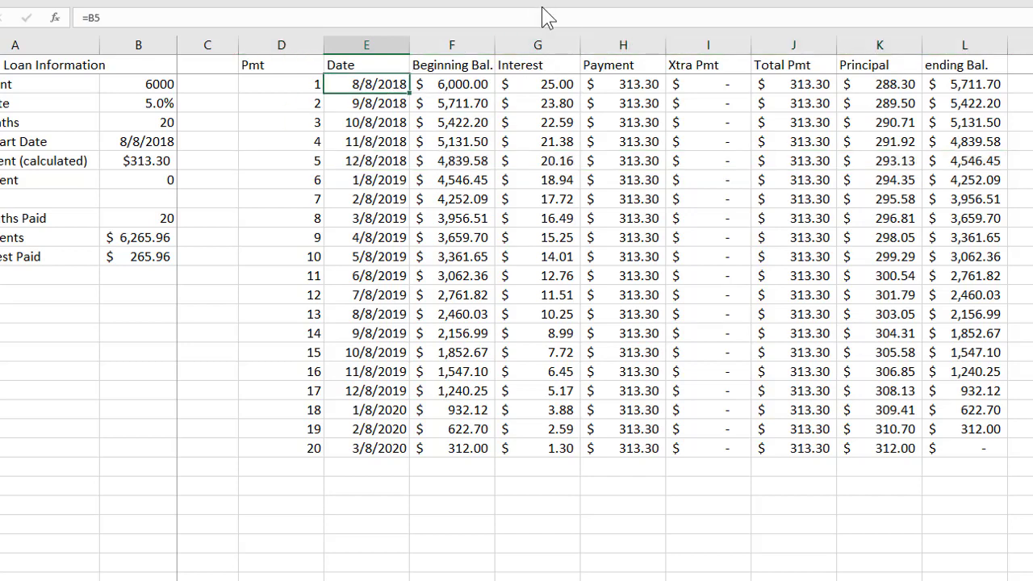
# Start a formula-based conditional formatting rule with =and() as its condition.
pyautogui.click(517, 2)
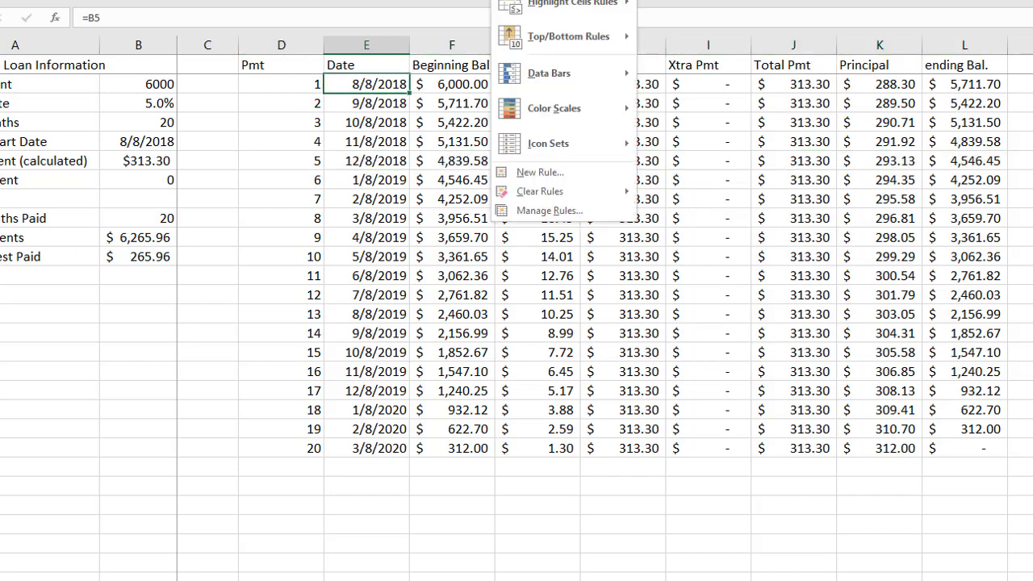
pyautogui.click(519, 171)
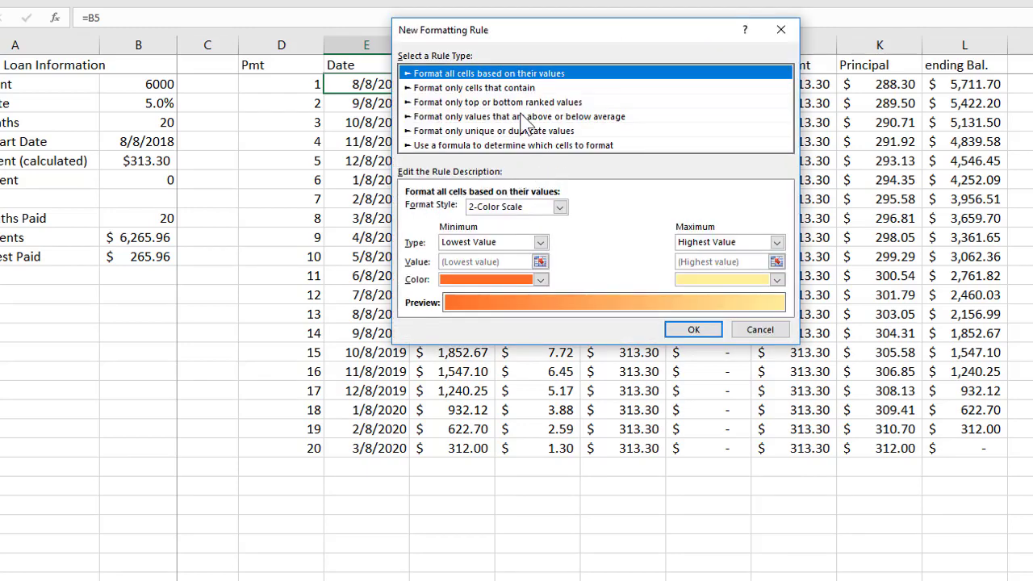
pyautogui.click(457, 146)
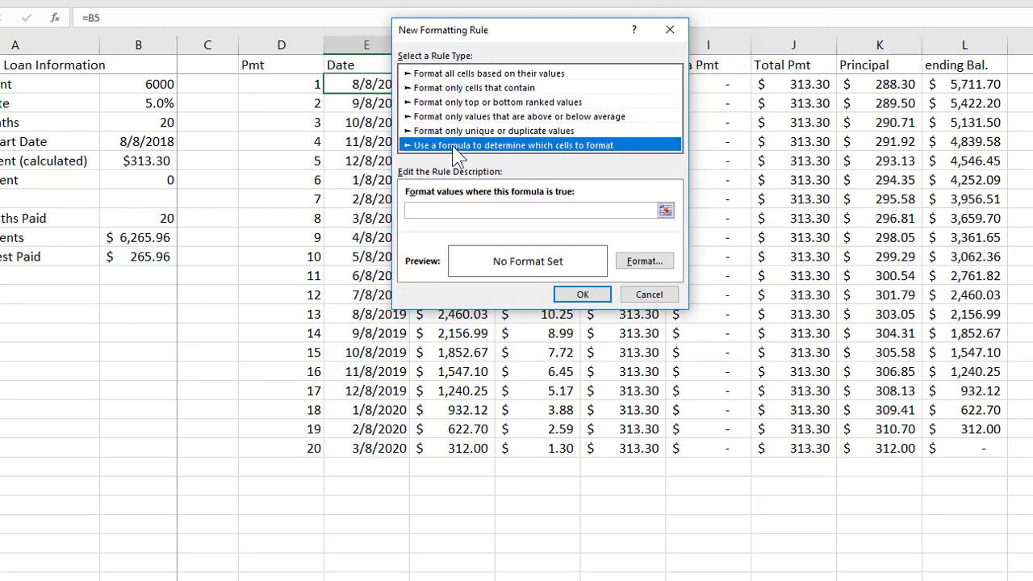
pyautogui.click(423, 210)
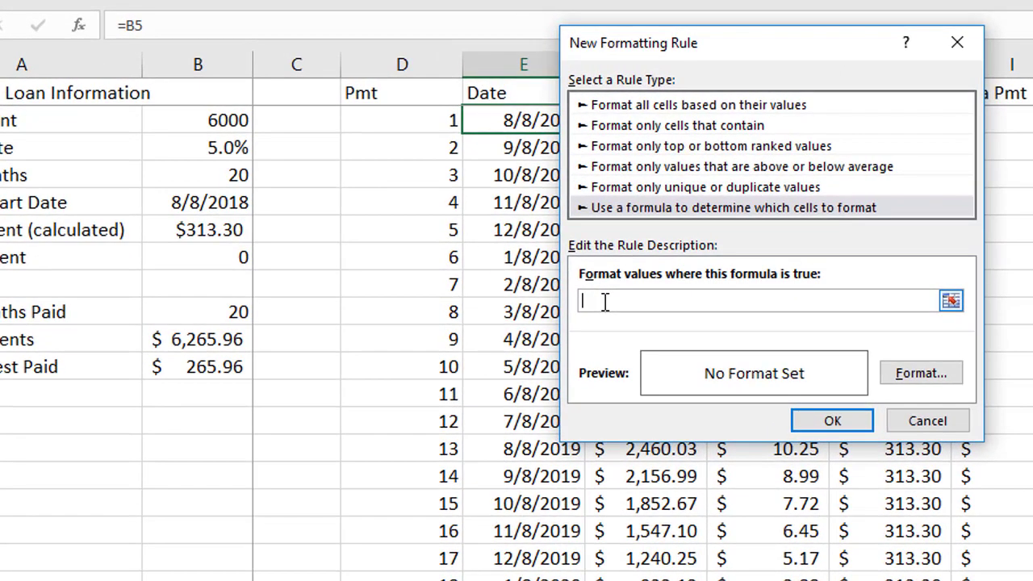
pyautogui.write('=and')
pyautogui.click(616, 302)
pyautogui.write('$F$2')
pyautogui.press('BackSpace')
pyautogui.press('BackSpace')
pyautogui.press('BackSpace')
pyautogui.press('BackSpace')
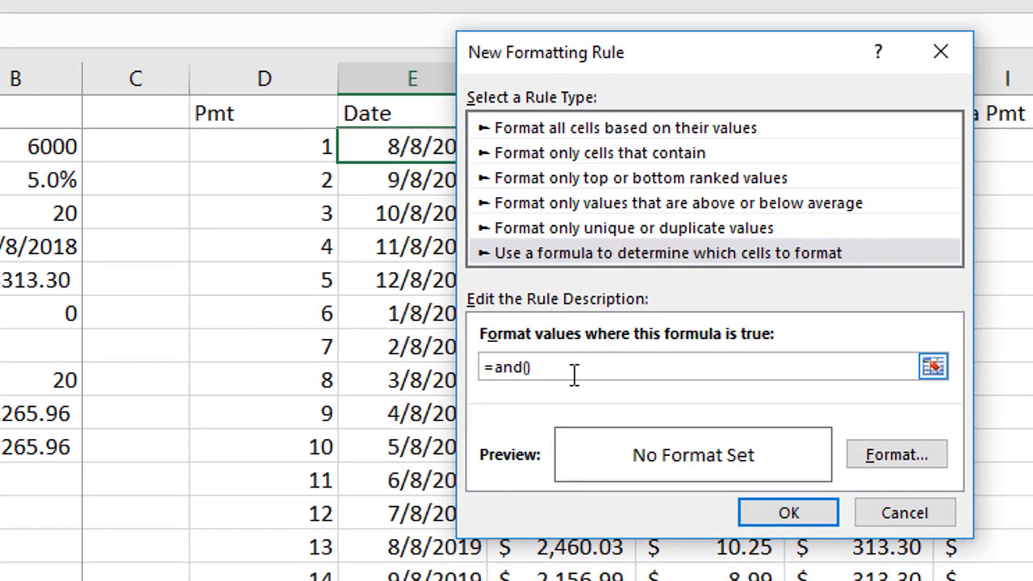
# Add month($E2)=month(today()) as the first AND condition.
pyautogui.write('month(')
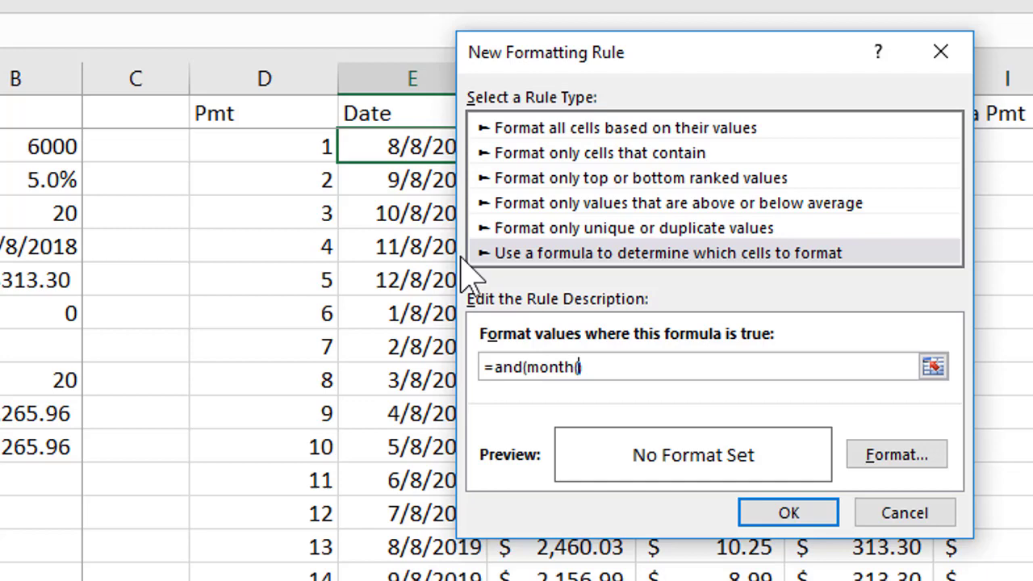
pyautogui.click(394, 150)
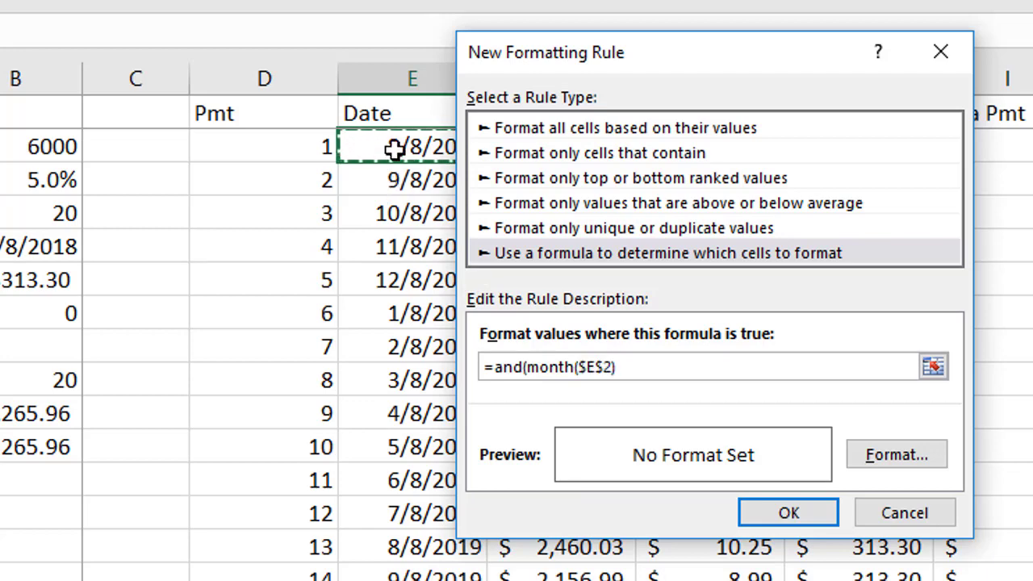
pyautogui.press('F4')
pyautogui.press('F4')
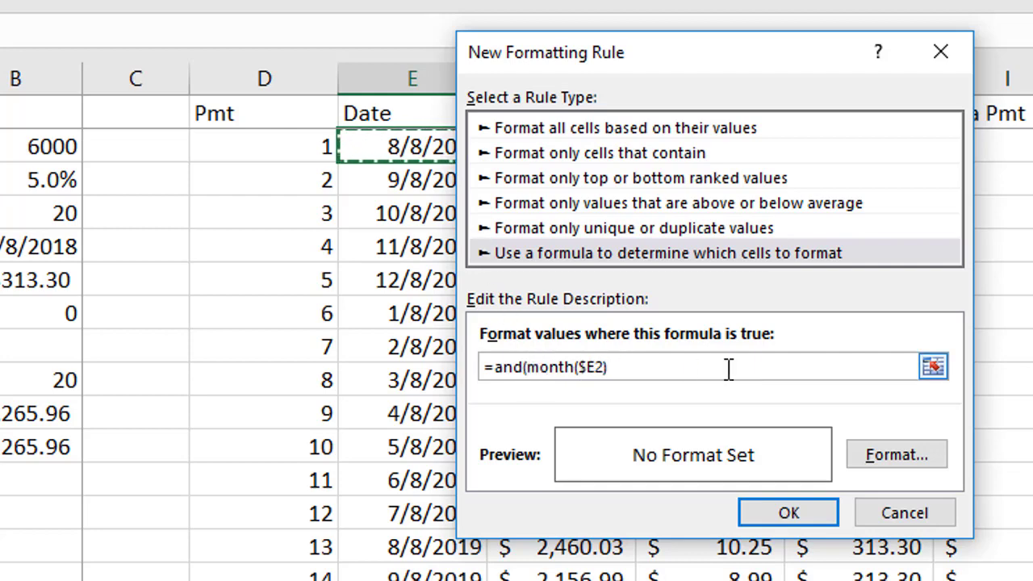
pyautogui.write(')')
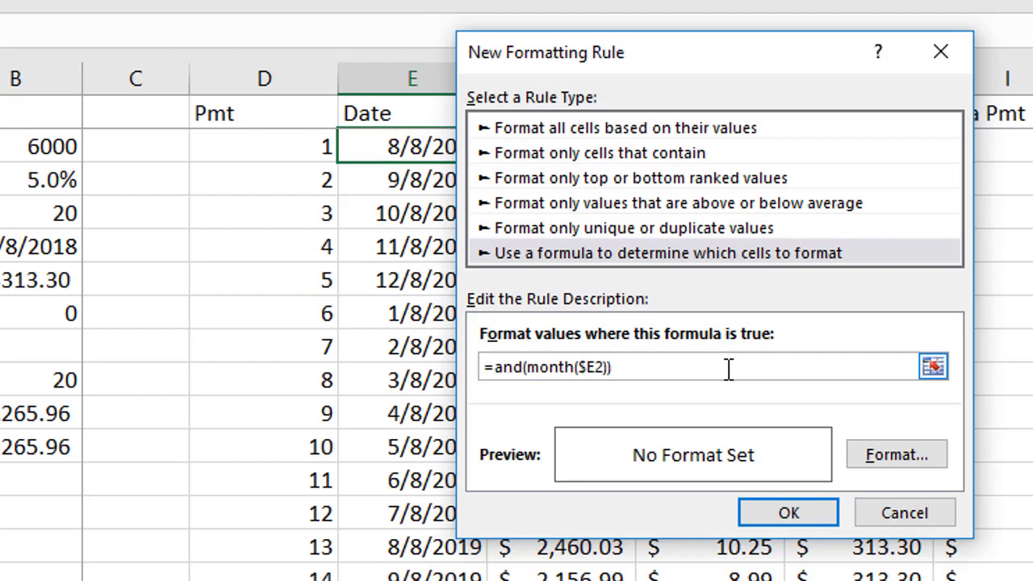
pyautogui.write('=')
pyautogui.write('month(')
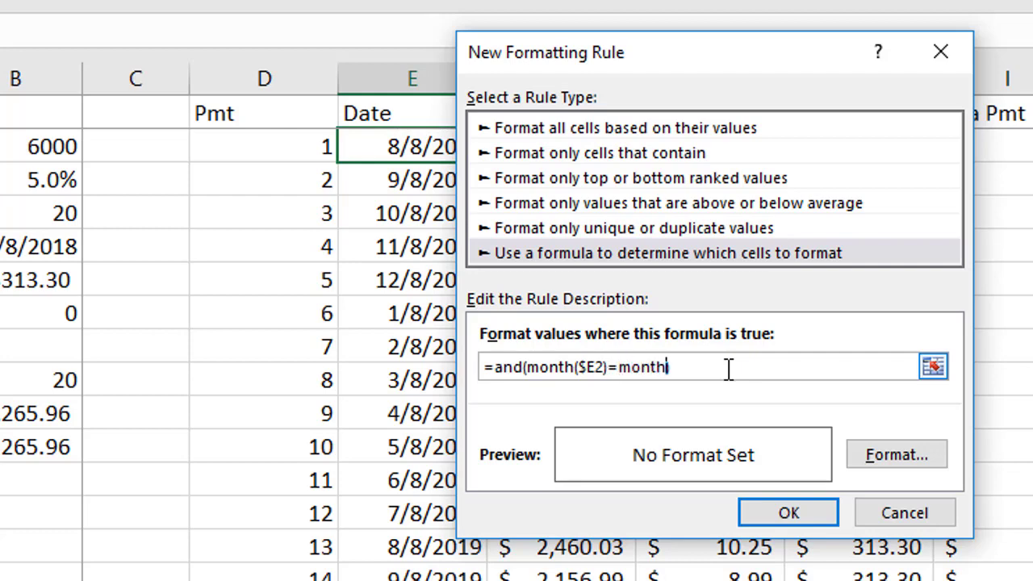
pyautogui.write('today()')
pyautogui.write('),')
# Add year($E2)=year(today()) as the second AND condition.
pyautogui.write('year()')
pyautogui.press('BackSpace')
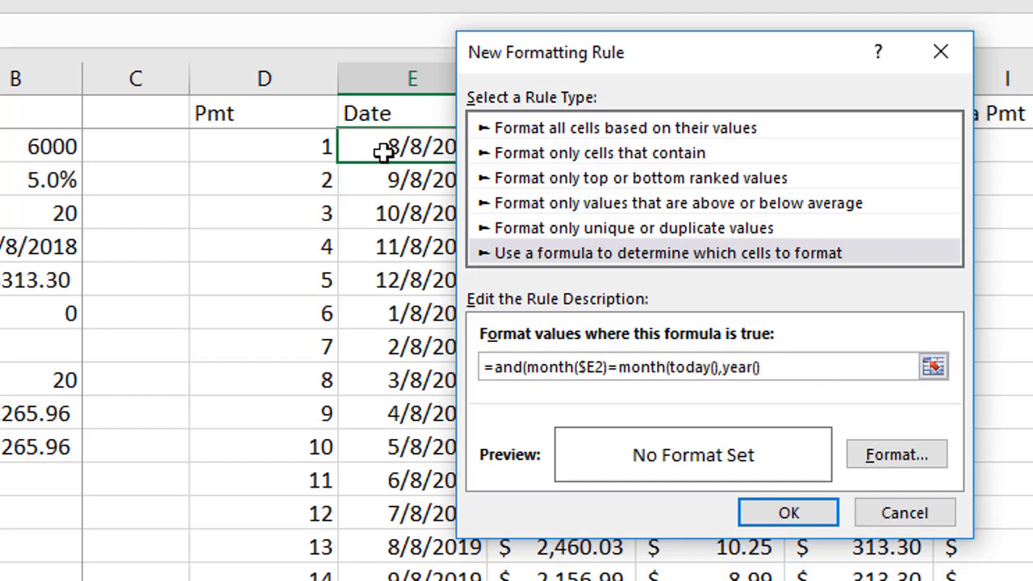
pyautogui.click(387, 150)
pyautogui.press('F4')
pyautogui.press('F4')
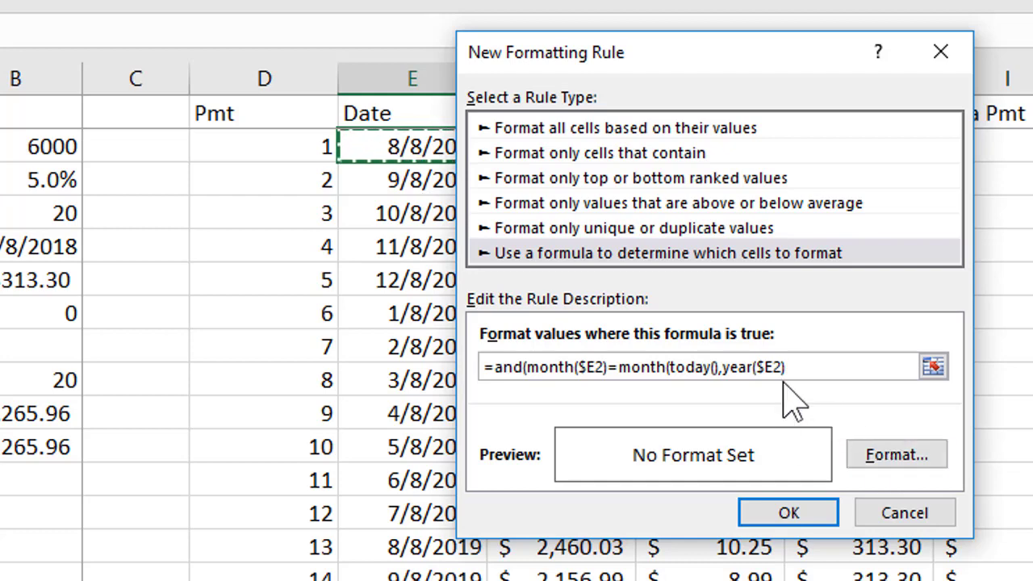
pyautogui.write('),year($E2)=year(')
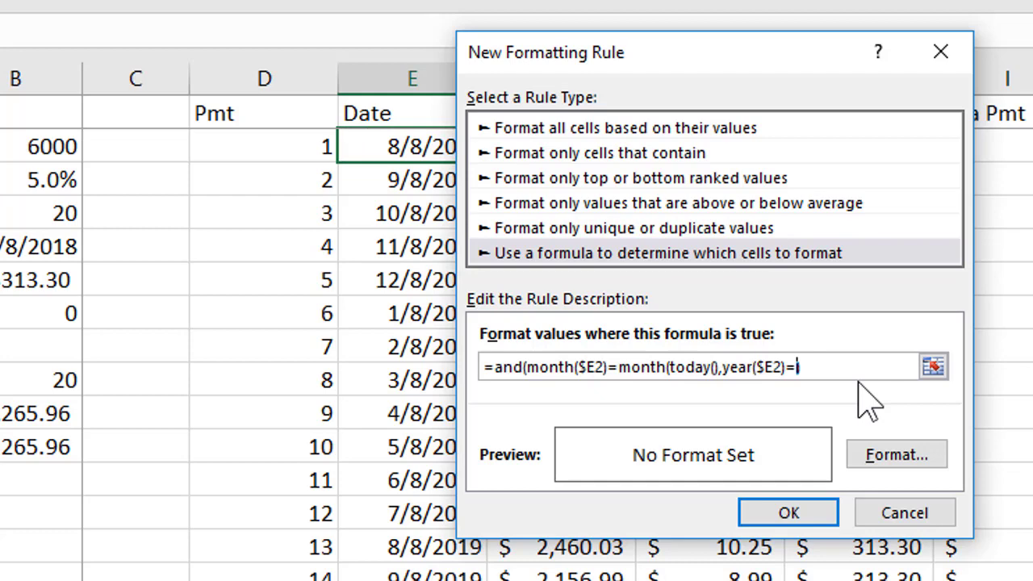
pyautogui.write('today()')
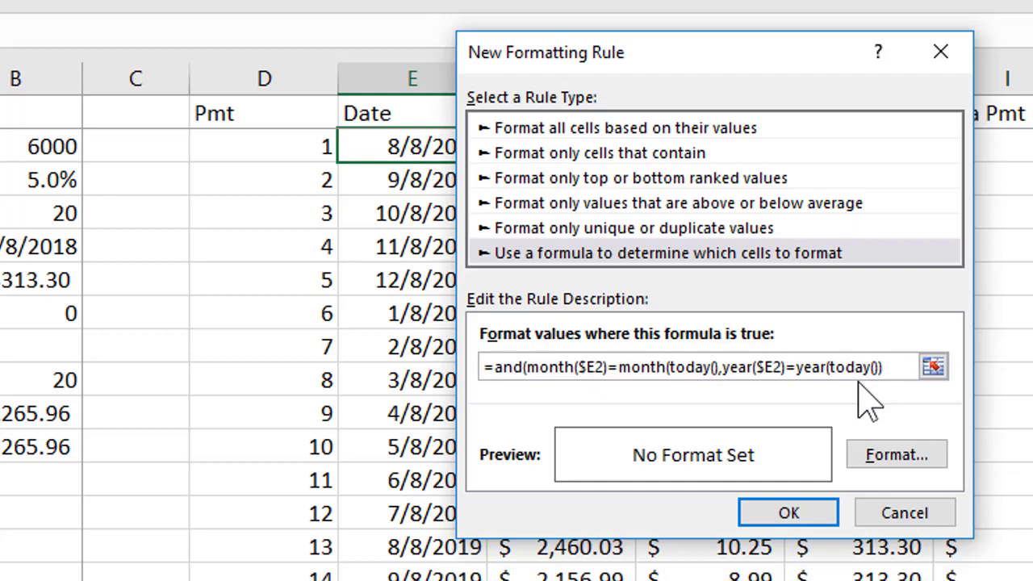
pyautogui.write(')')
# Set the current-month rule's format to a light gold fill colour.
pyautogui.click(887, 456)
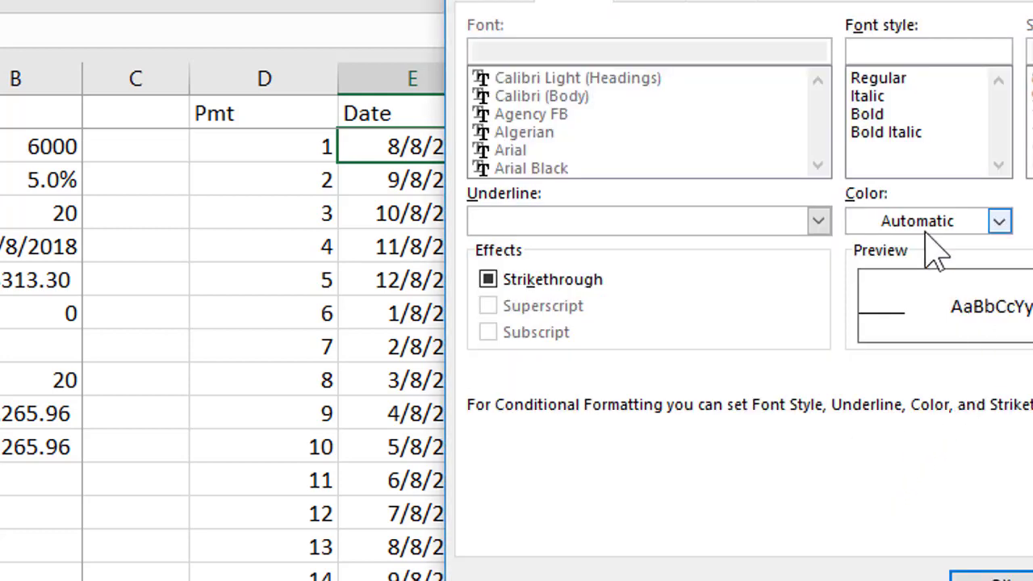
pyautogui.click(737, 10)
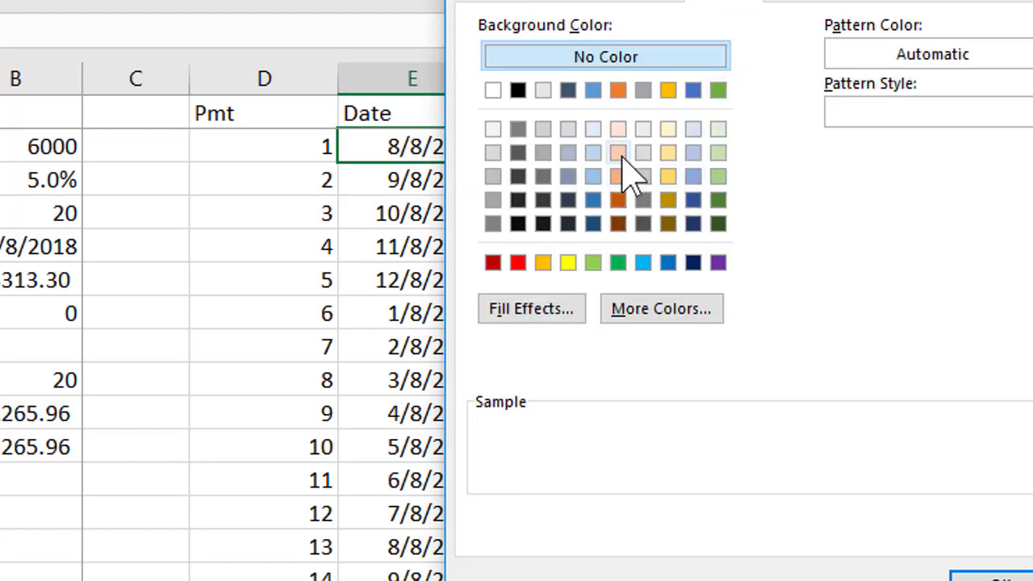
pyautogui.click(668, 152)
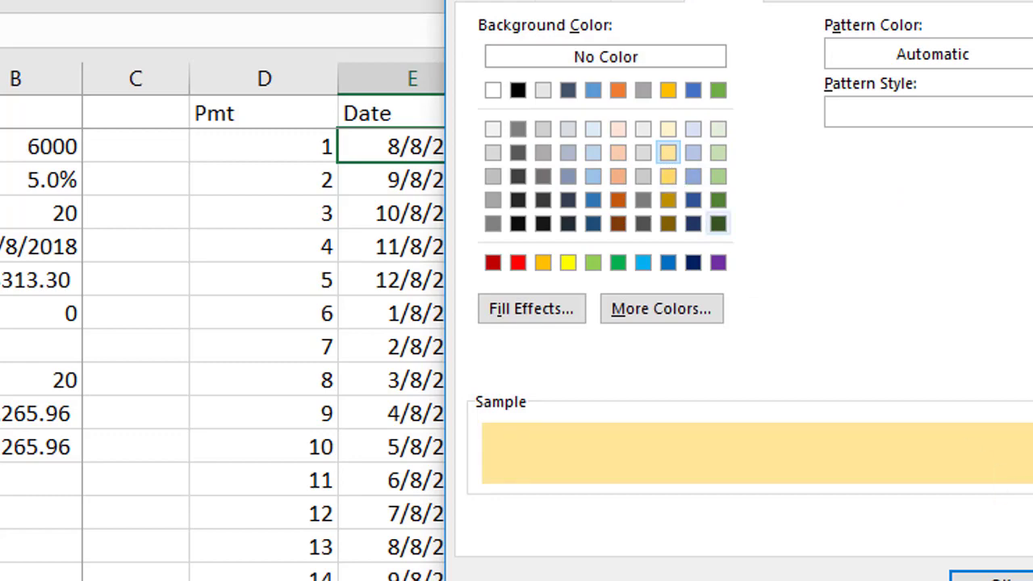
pyautogui.click(997, 577)
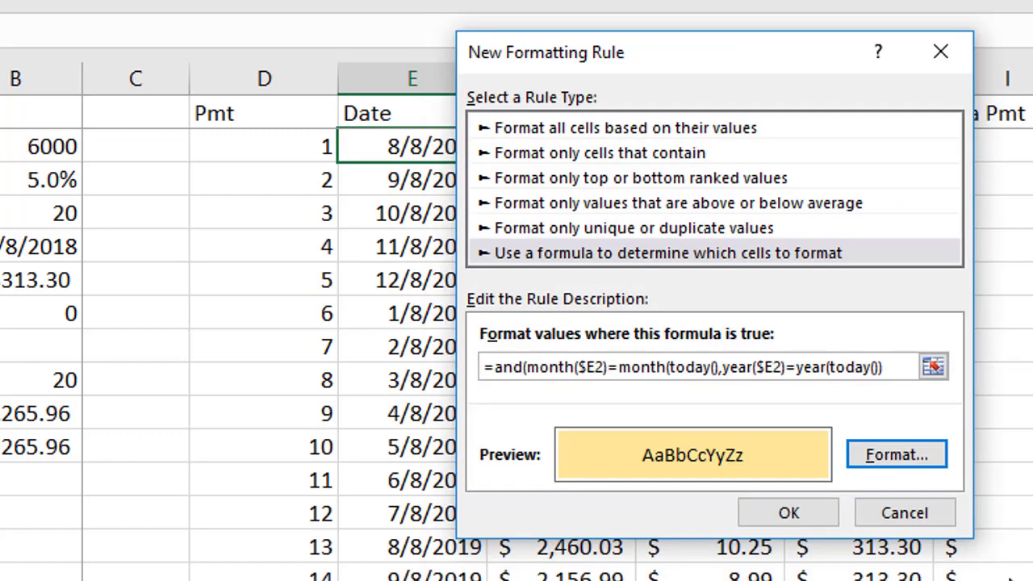
# Add the missing closing parentheses to =AND(MONTH($E2)=MONTH(TODAY()),YEAR($E2)=YEAR(TODAY())) and save the rule.
pyautogui.click(789, 514)
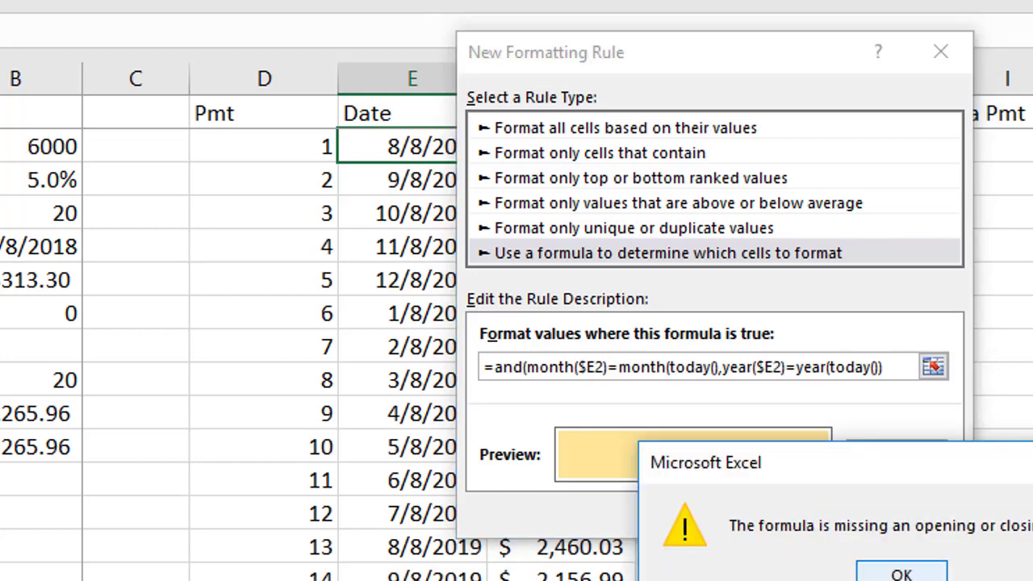
pyautogui.click(922, 575)
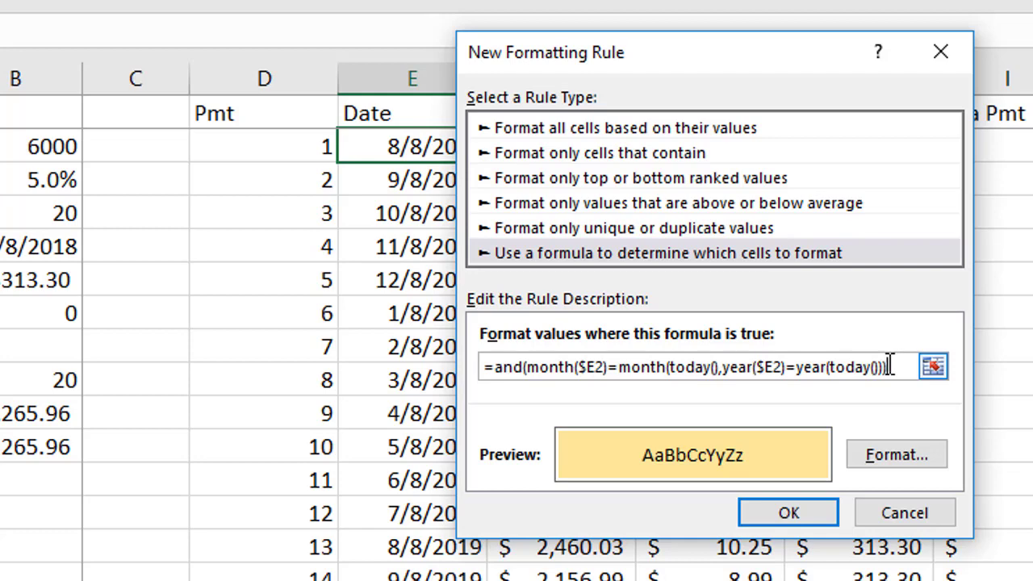
pyautogui.click(803, 523)
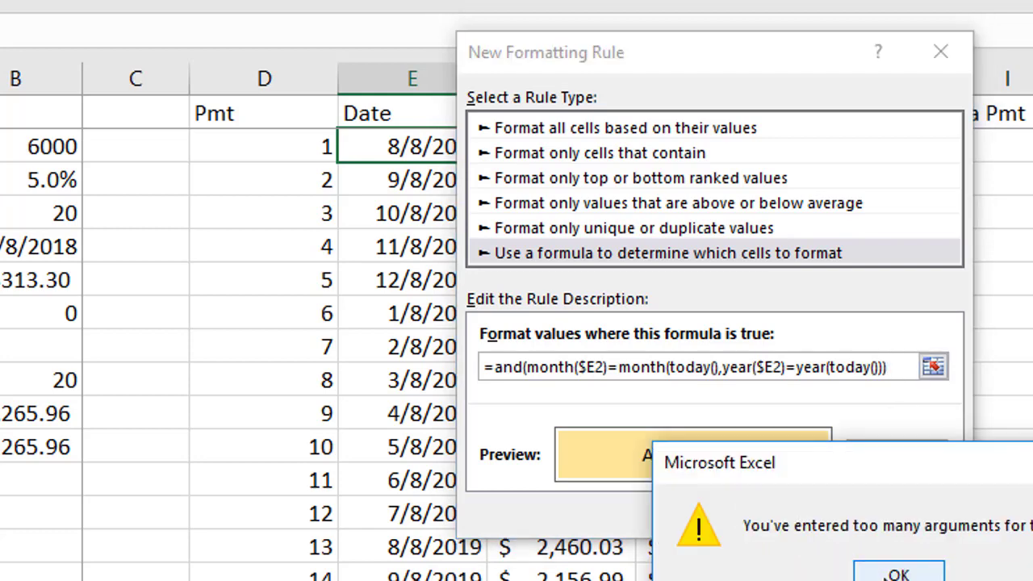
pyautogui.click(897, 573)
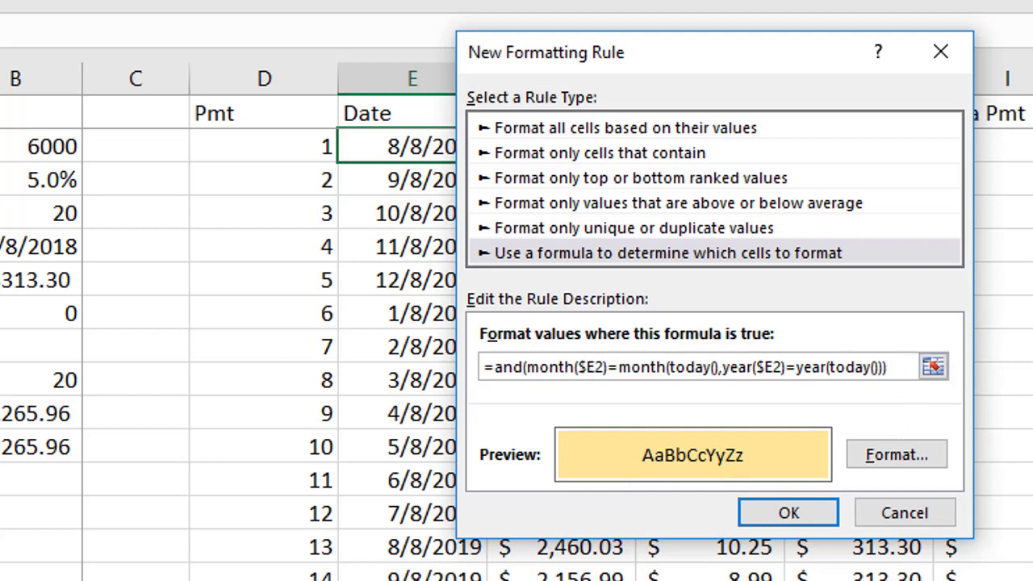
pyautogui.click(716, 368)
pyautogui.write(')),')
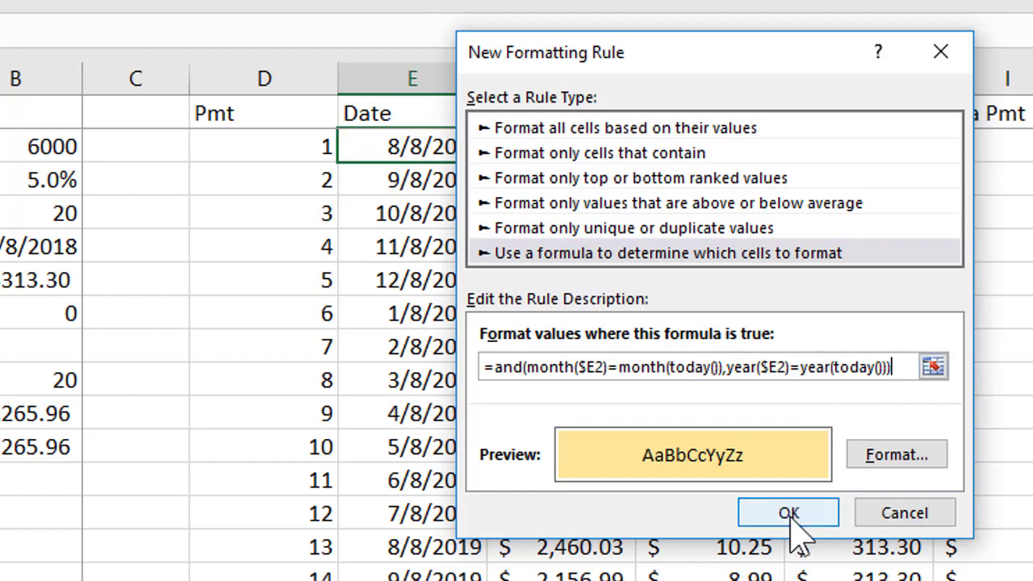
pyautogui.click(791, 518)
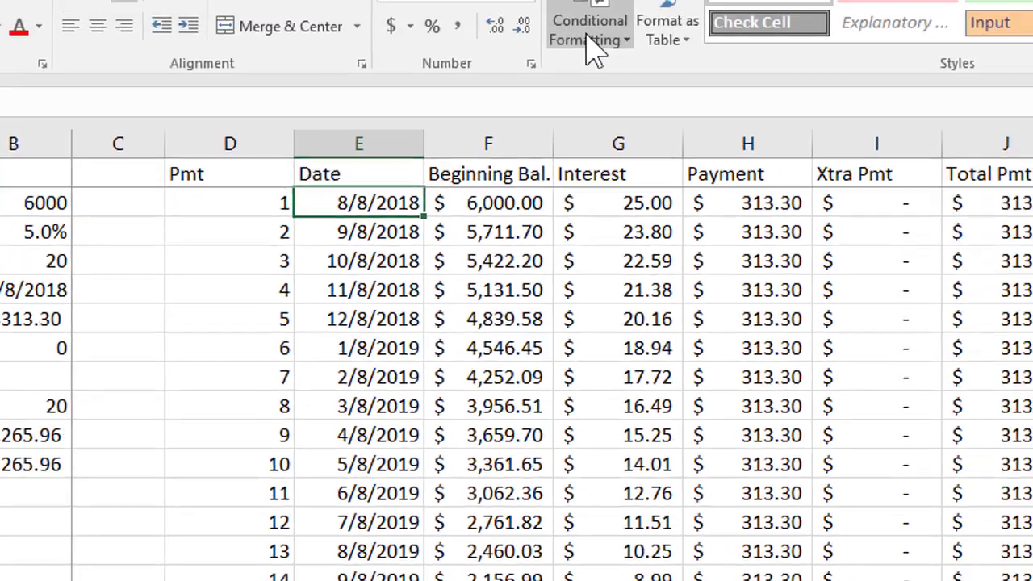
# Change the current-month rule's Applies to range to =$E$2:$L$400 and apply it.
pyautogui.click(594, 50)
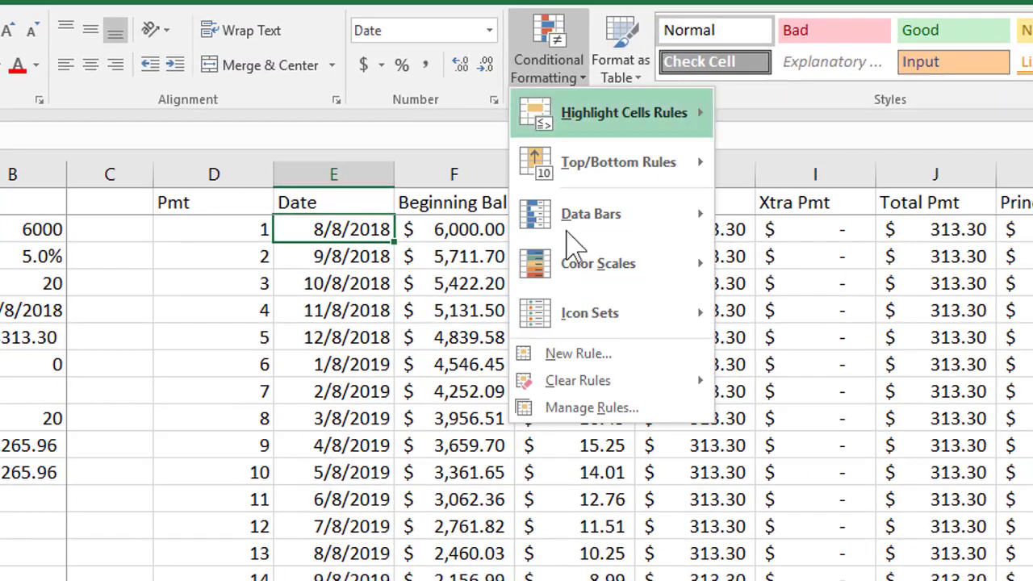
pyautogui.click(640, 416)
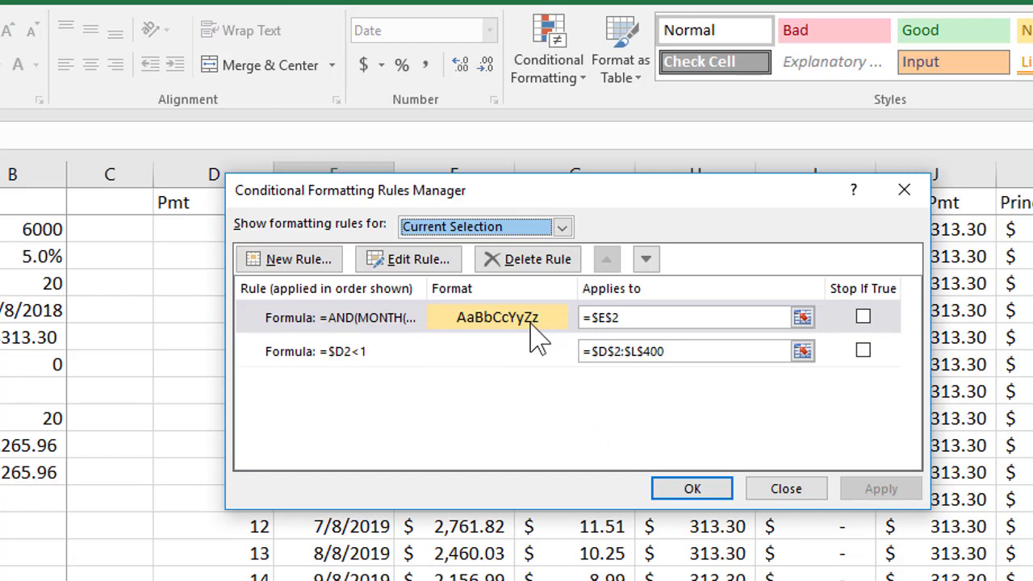
pyautogui.click(630, 317)
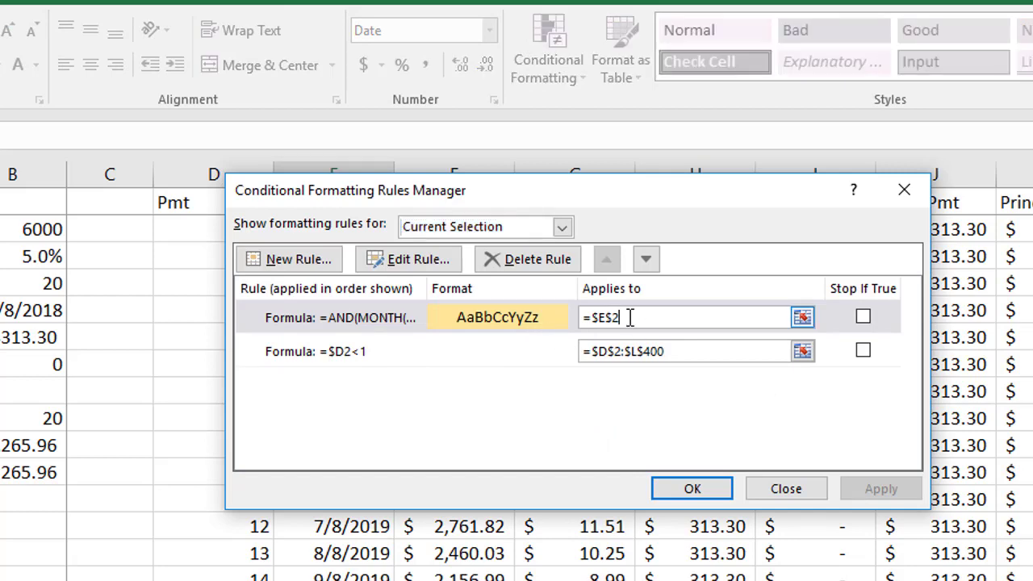
pyautogui.press('Right')
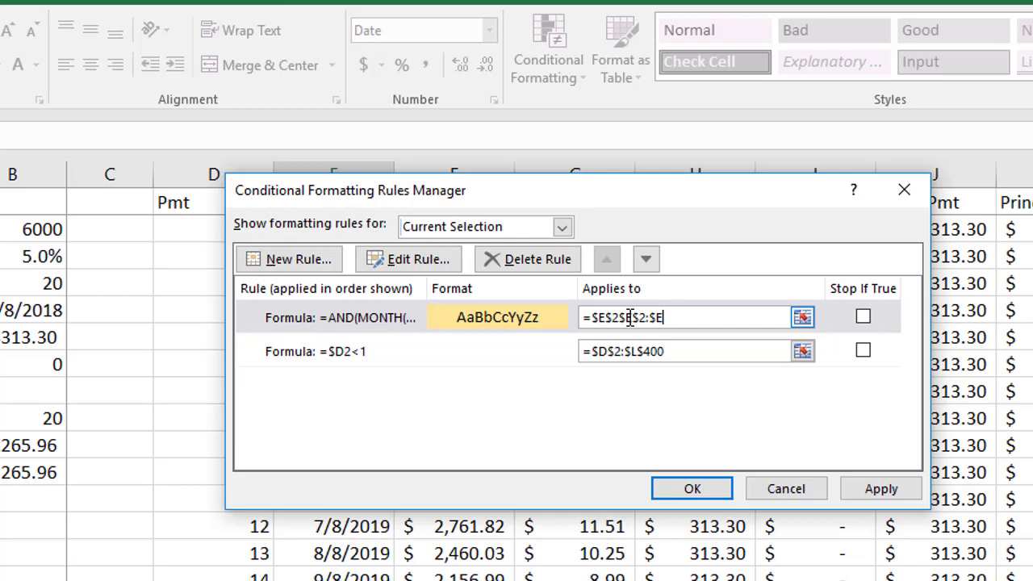
pyautogui.press('BackSpace')
pyautogui.press('BackSpace')
pyautogui.press('BackSpace')
pyautogui.press('BackSpace')
pyautogui.press('BackSpace')
pyautogui.press('BackSpace')
pyautogui.press('BackSpace')
pyautogui.write(':L400')
pyautogui.press('F4')
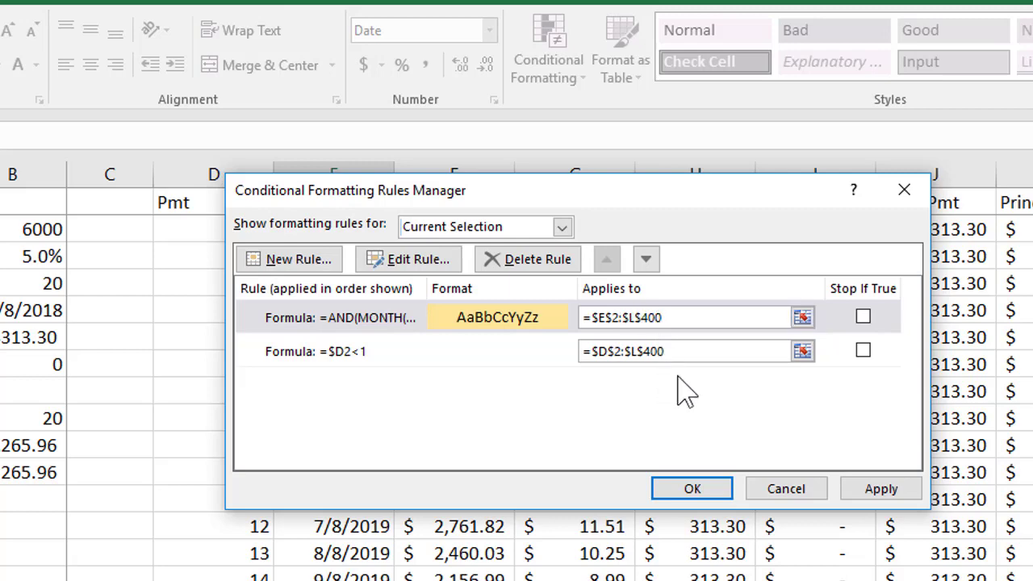
pyautogui.click(880, 494)
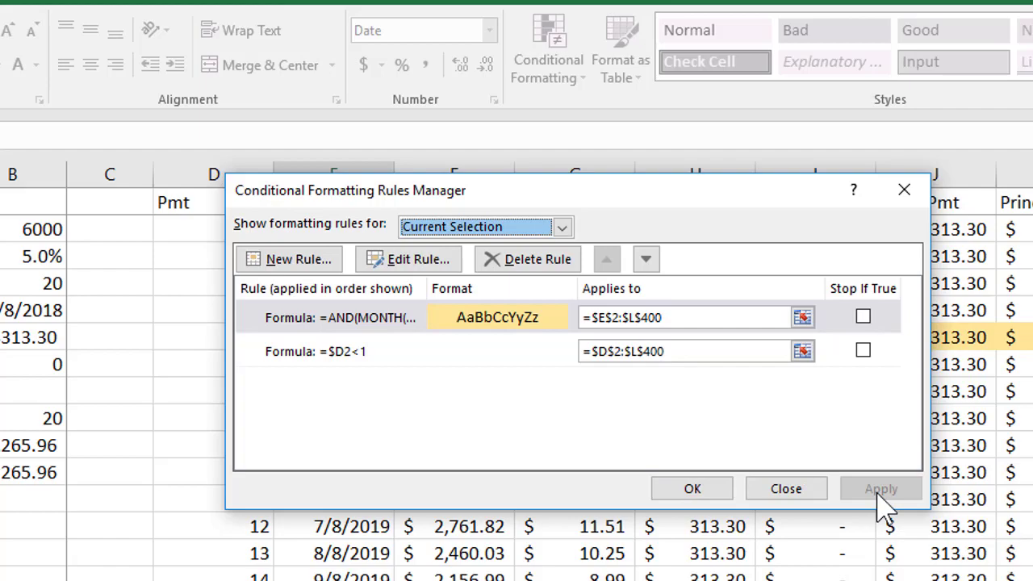
pyautogui.click(694, 494)
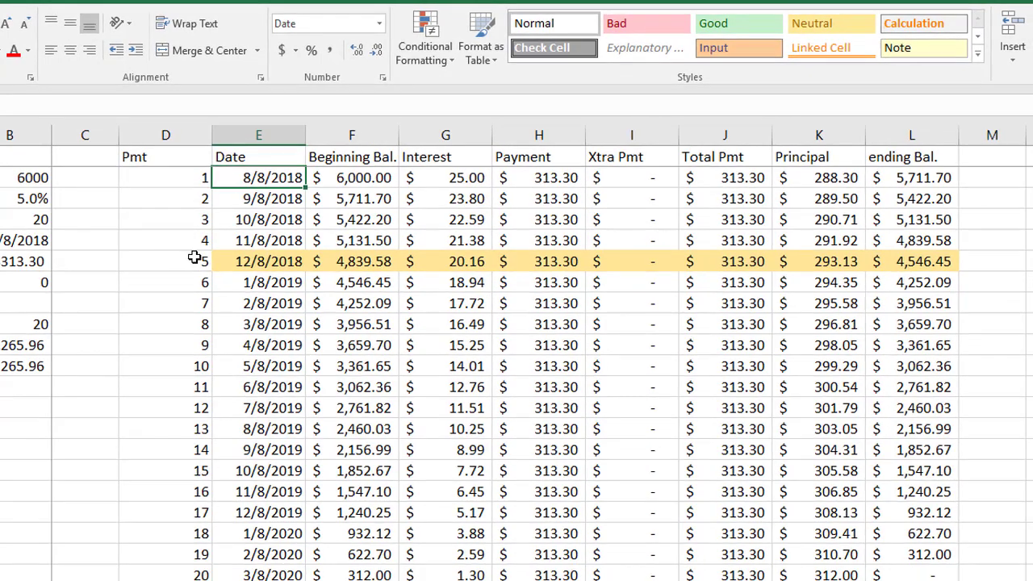
# Change the rule's Applies to range to =$D$2:$L$400 so the Pmt column highlights too.
pyautogui.click(423, 58)
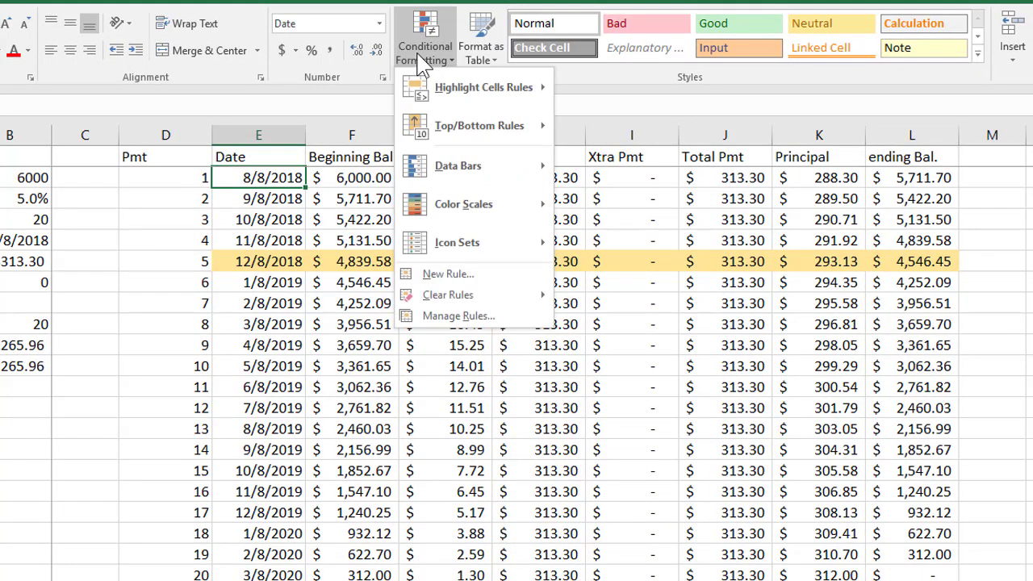
pyautogui.click(451, 315)
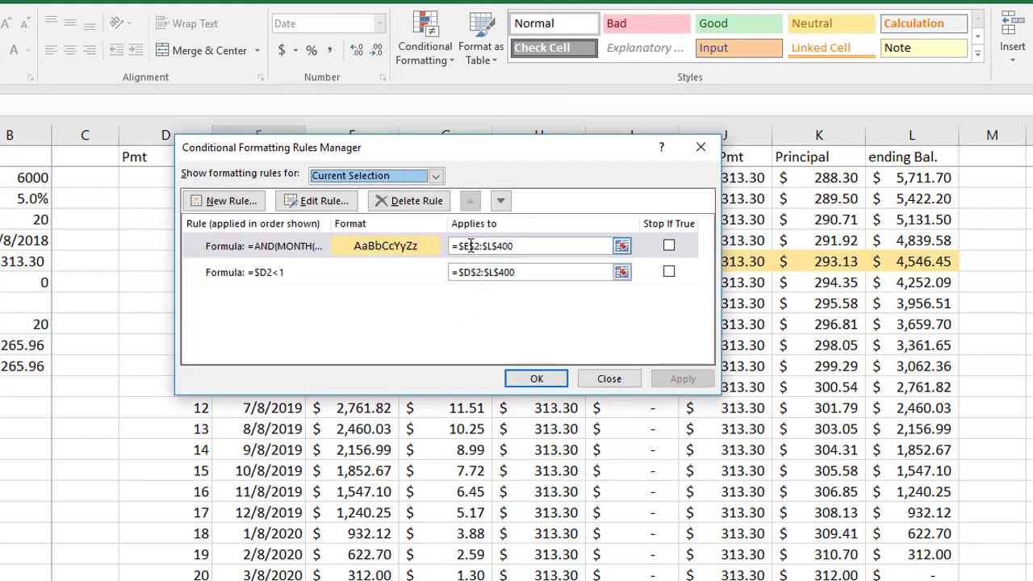
pyautogui.click(476, 273)
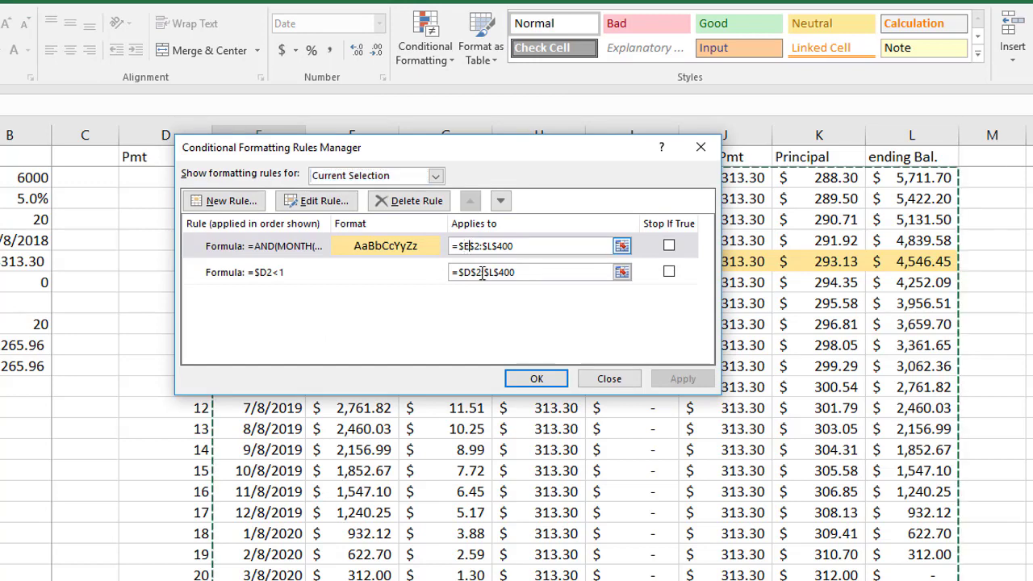
pyautogui.press('BackSpace')
pyautogui.write('D')
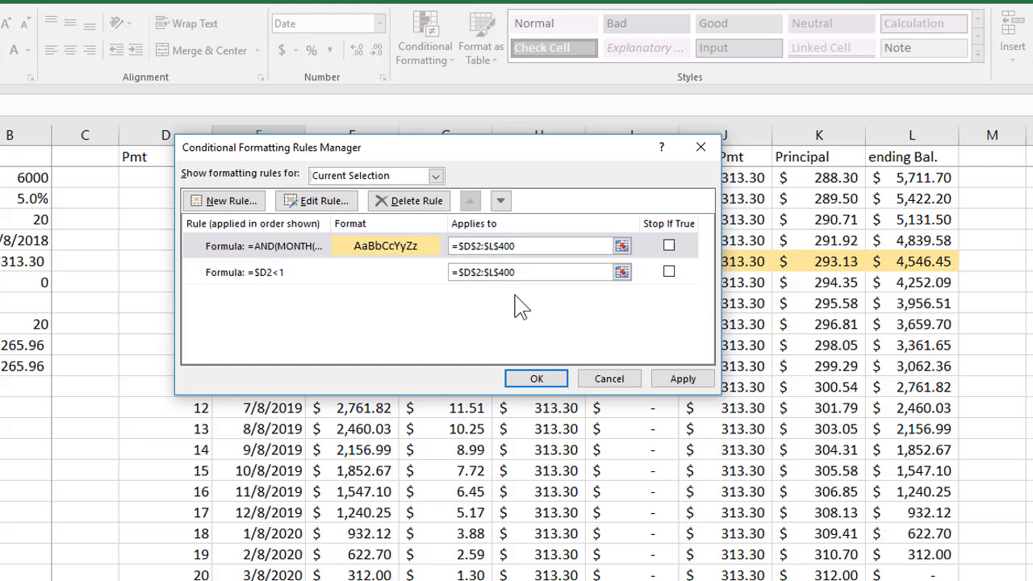
pyautogui.click(672, 379)
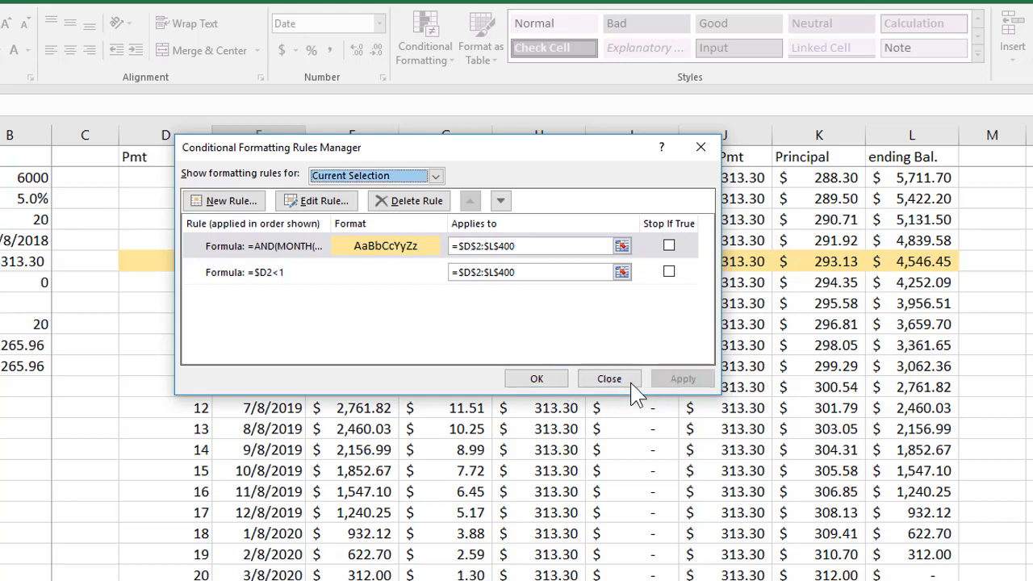
pyautogui.click(537, 379)
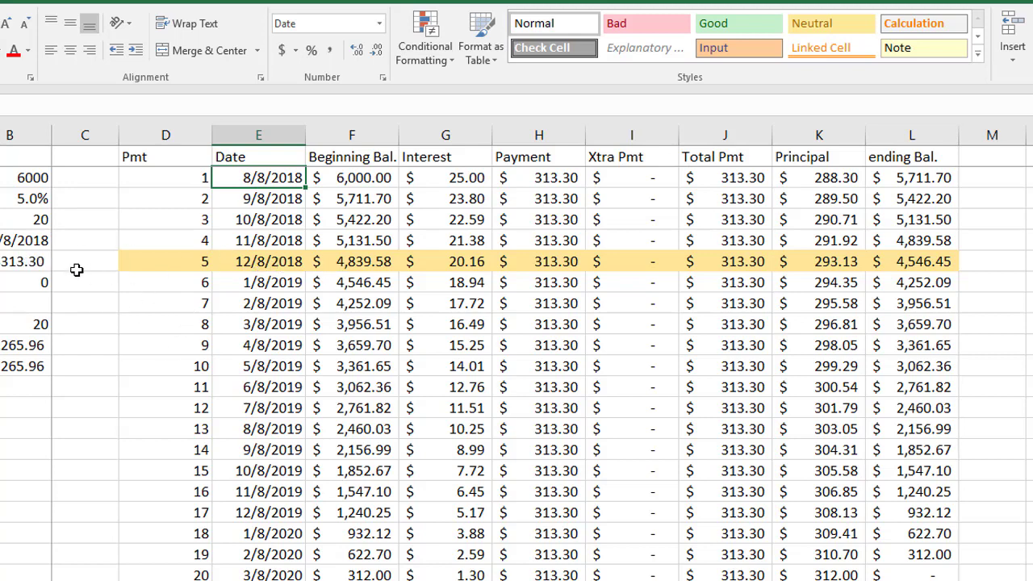
# Change the loan start date, trying 1/1/2018 before settling on 2/2/2017.
pyautogui.click(34, 242)
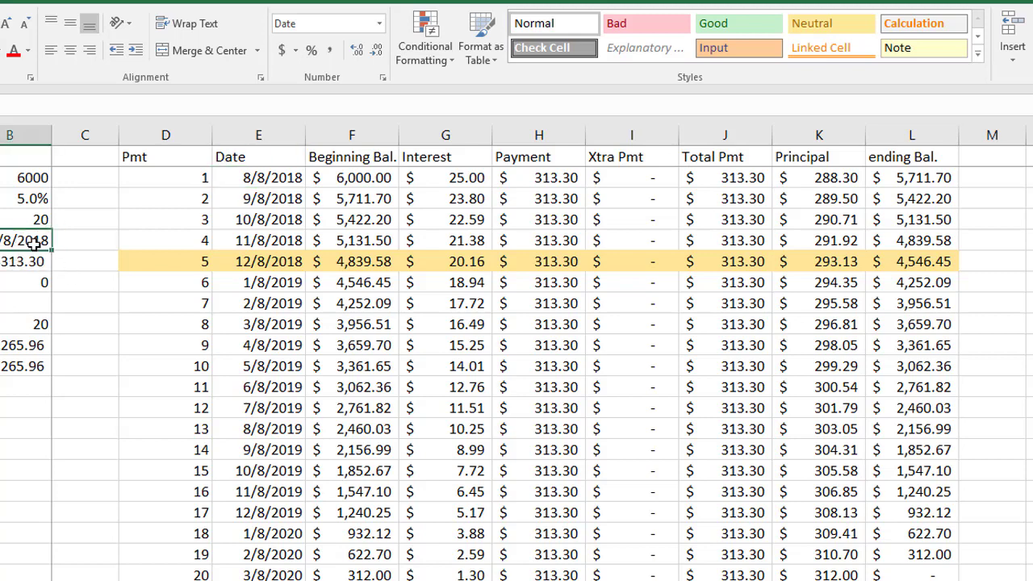
pyautogui.write('1/1/2018')
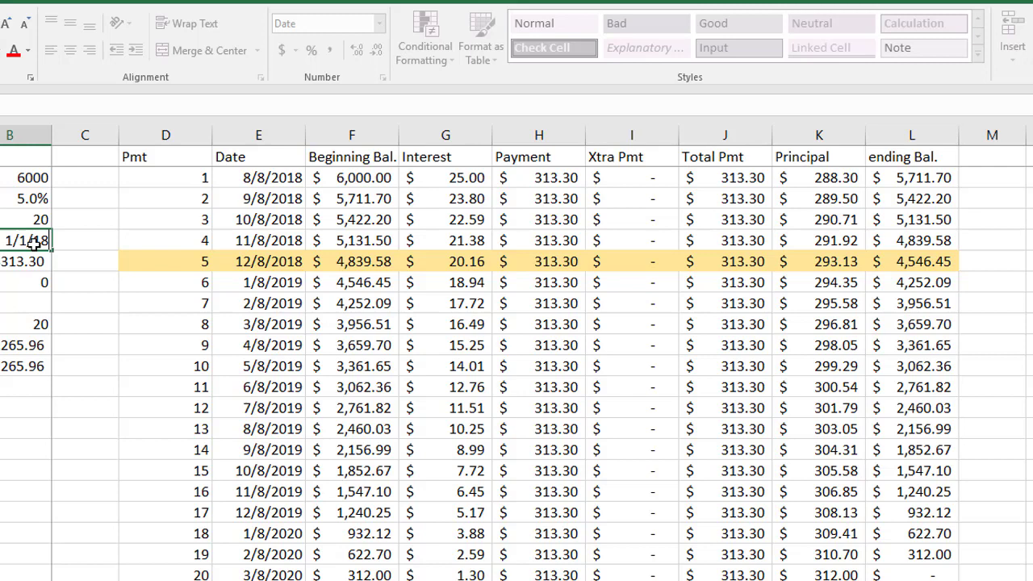
pyautogui.press('Return')
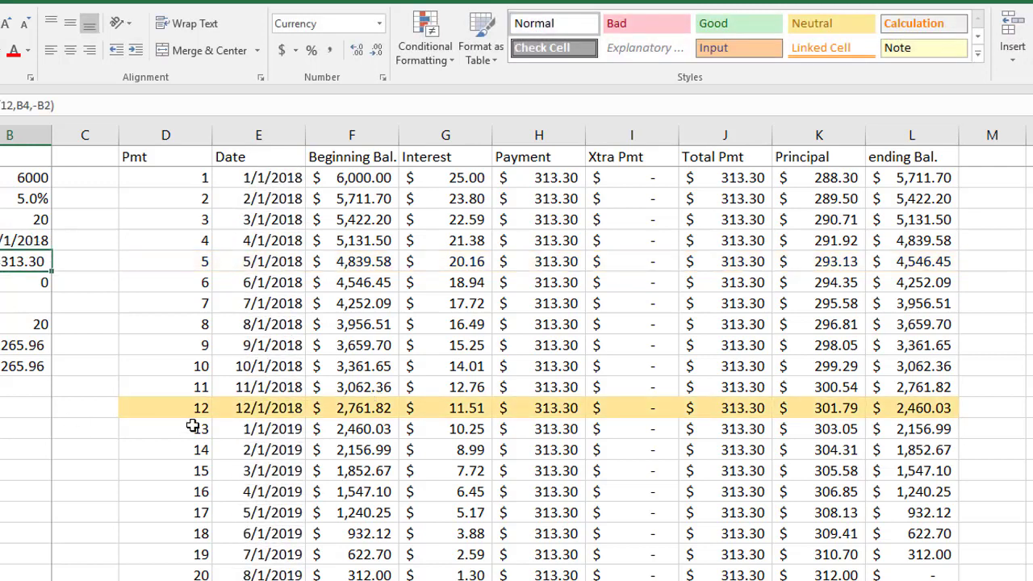
pyautogui.click(29, 239)
pyautogui.write('1/2')
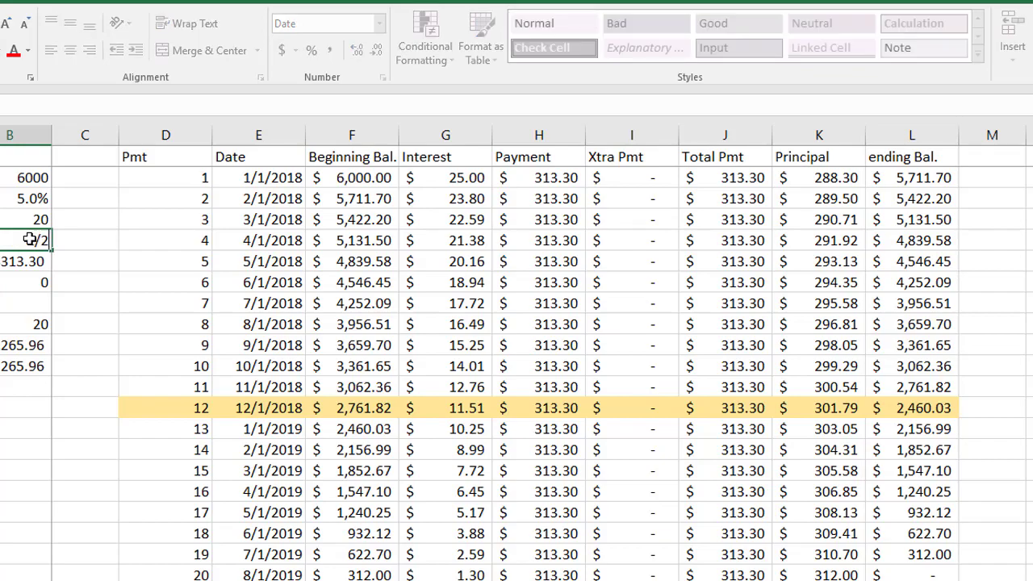
pyautogui.write('/2017')
pyautogui.press('Return')
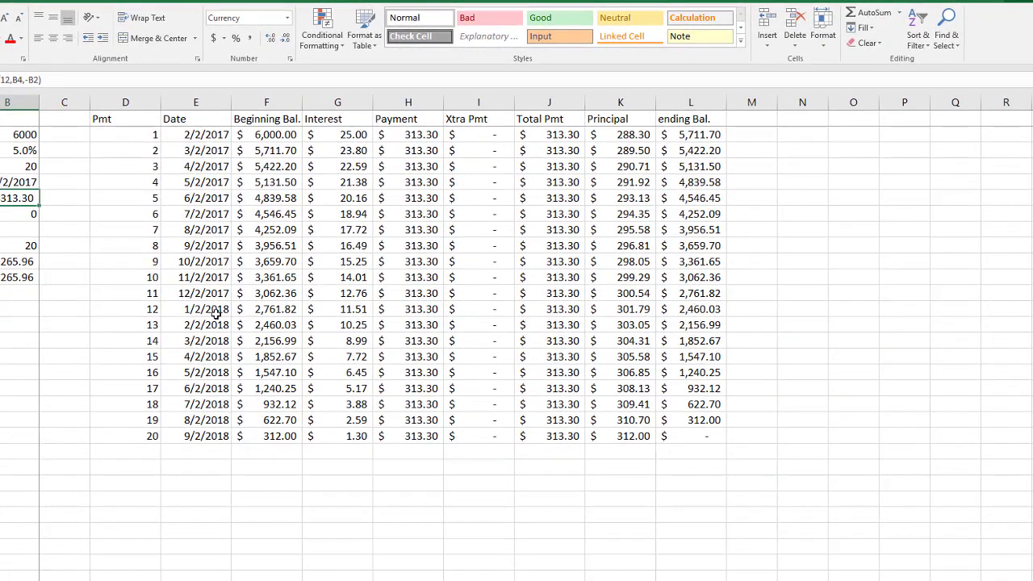
# Set the loan term to 30 and check that payment 23 is highlighted.
pyautogui.click(26, 169)
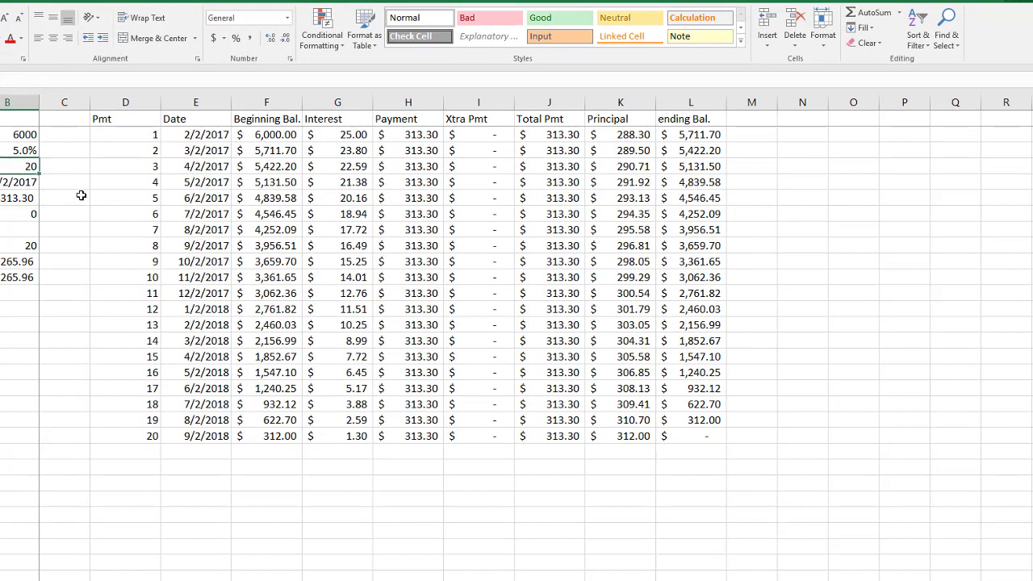
pyautogui.write('30')
pyautogui.press('Return')
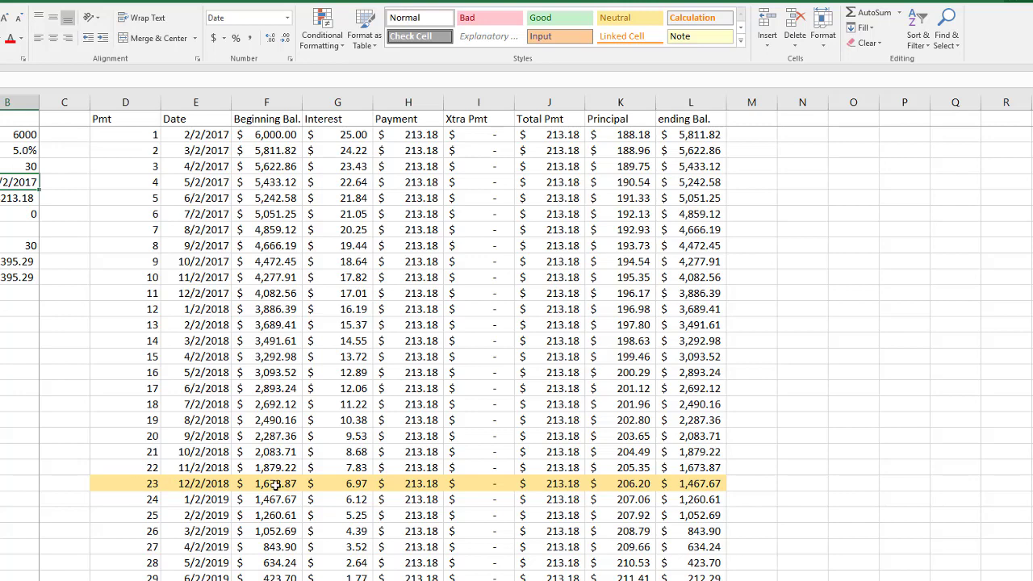
pyautogui.scroll(-6, 275, 483)
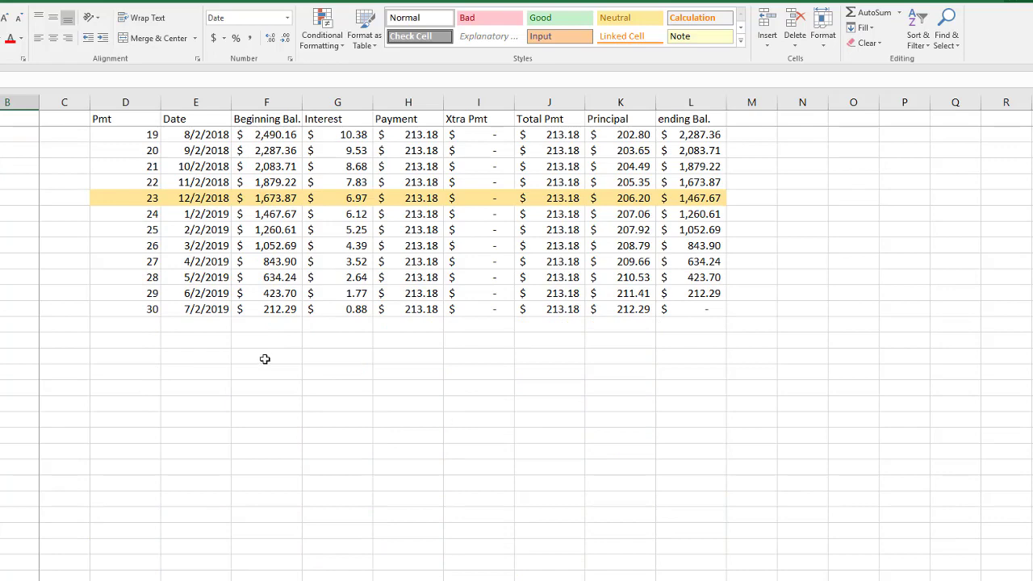
pyautogui.scroll(3, 318, 399)
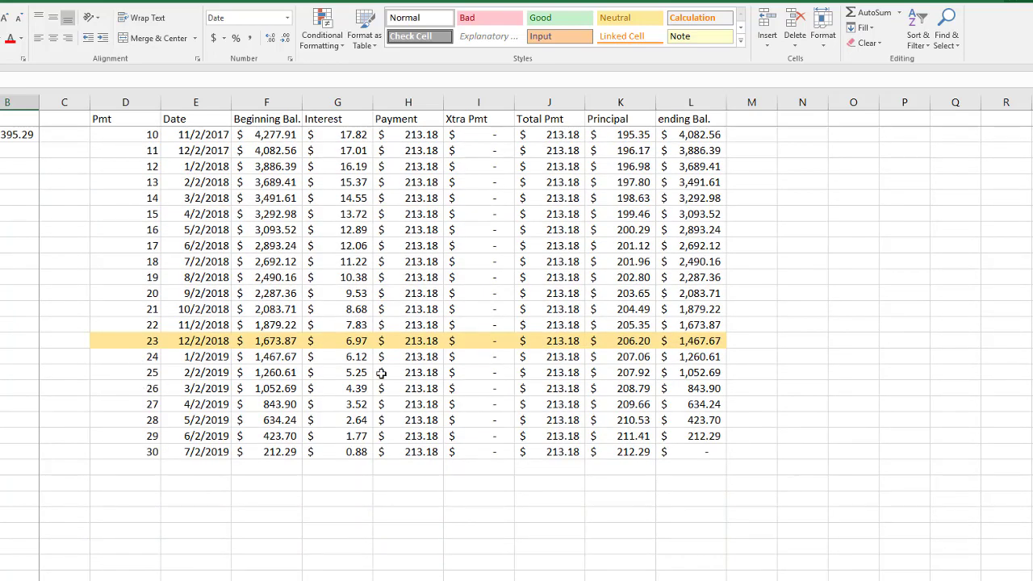